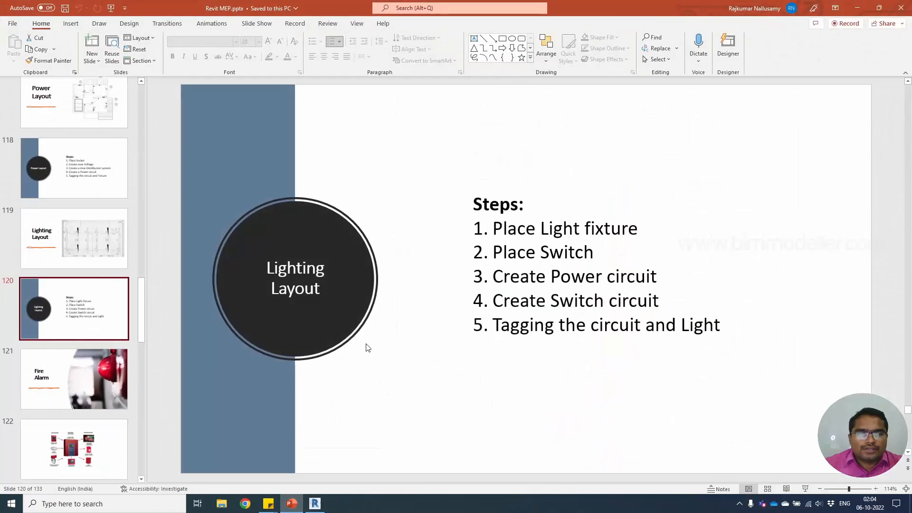
Step: Review the Power Layout steps slide in full-screen slide show and exit the show
scroll(366, 347, "up", 2)
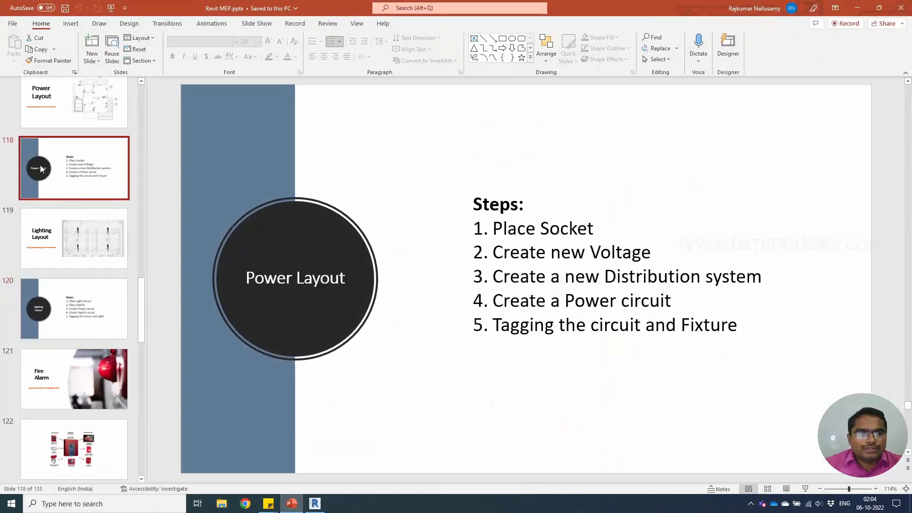
key("shift+F5")
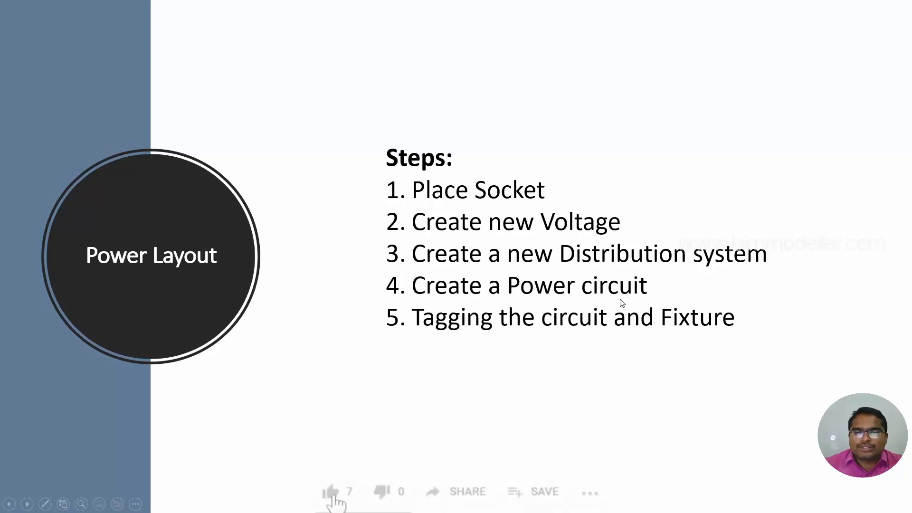
key("Escape")
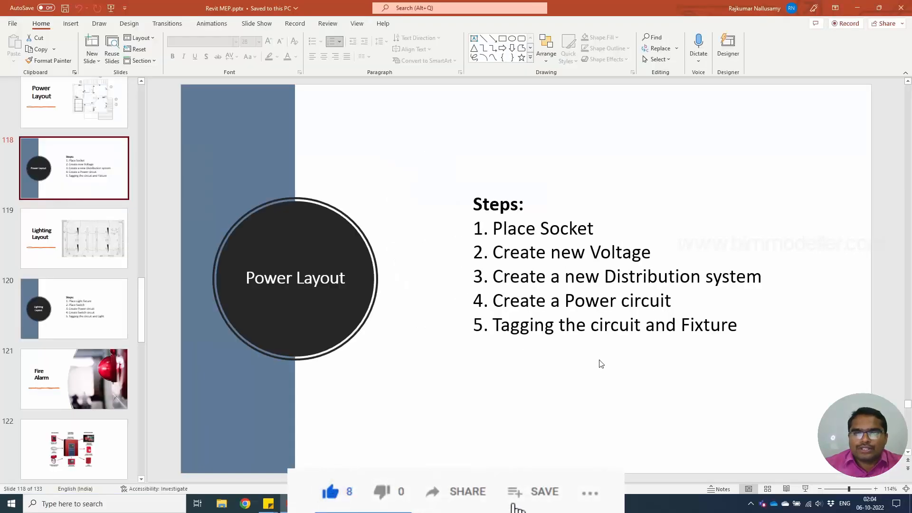
Step: Switch to Revit and set the 400V panelboard's panel name in Plant Room 1 to "Lighting And Appli."
key("alt+Tab")
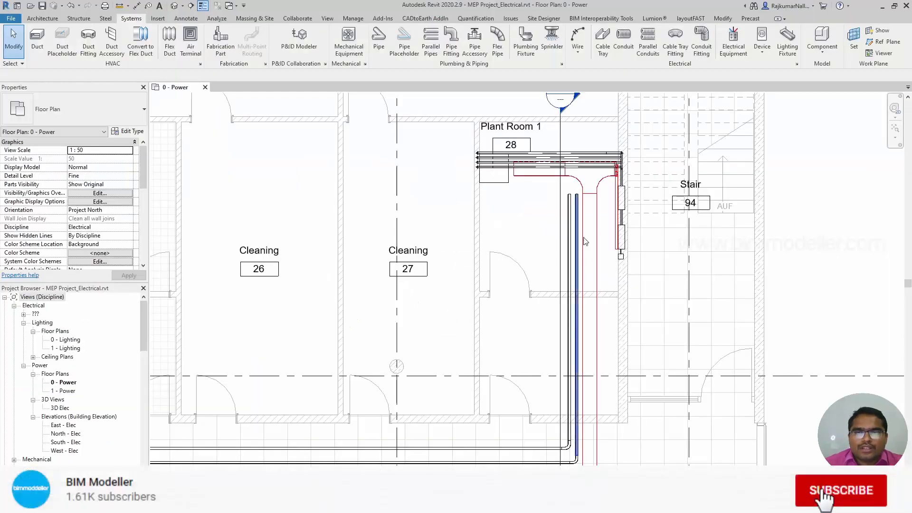
left_click(626, 204)
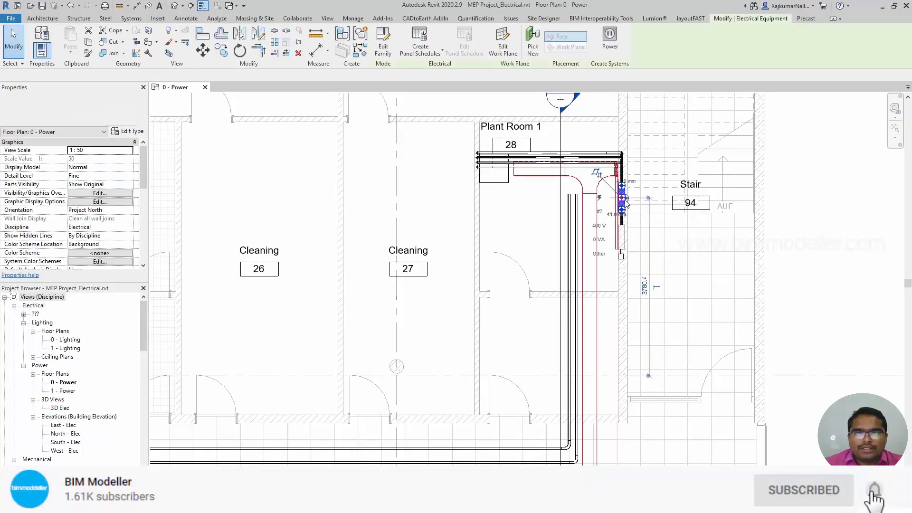
scroll(106, 198, "down", 4)
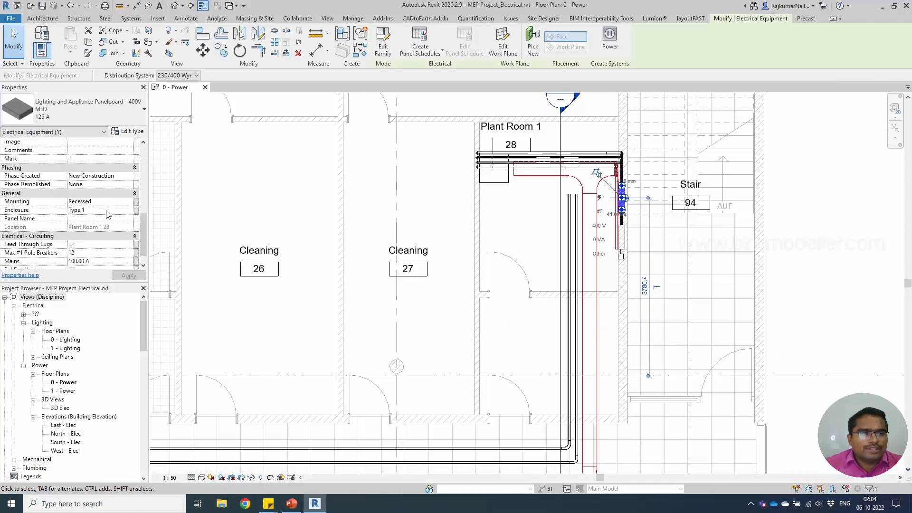
left_click(107, 210)
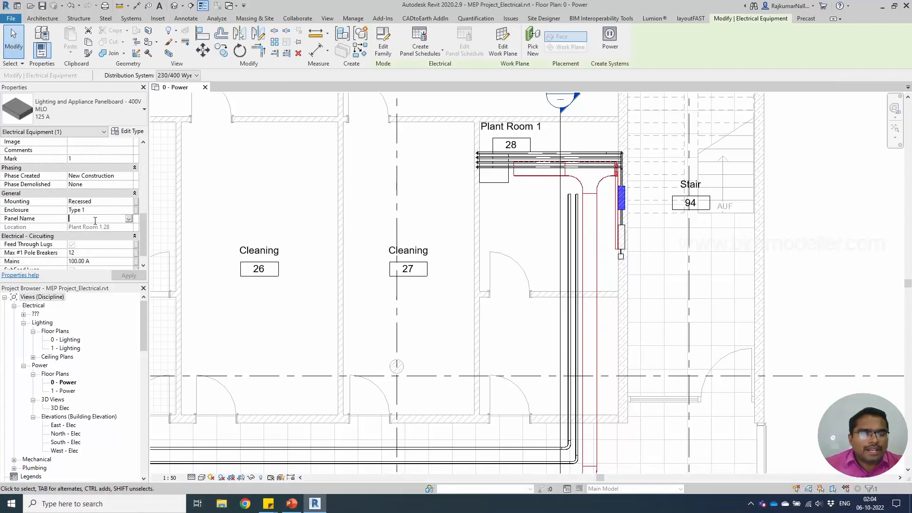
type("L")
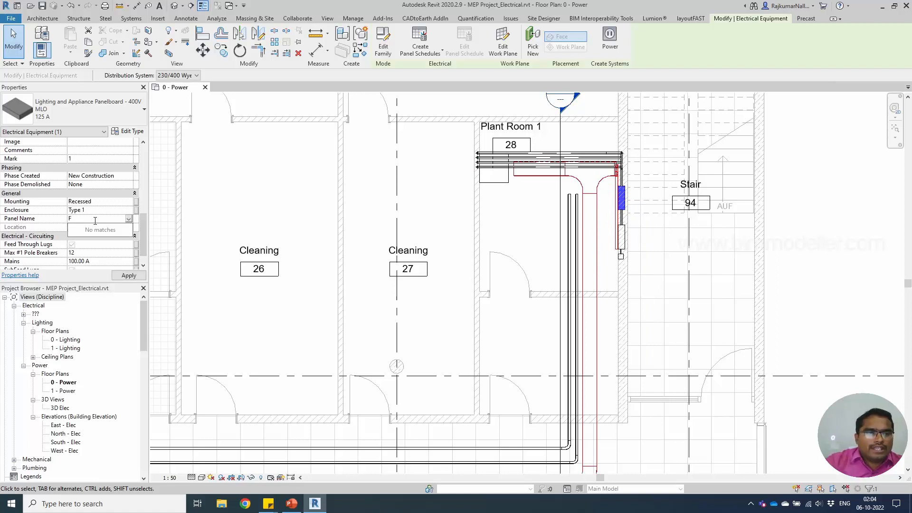
type("gi")
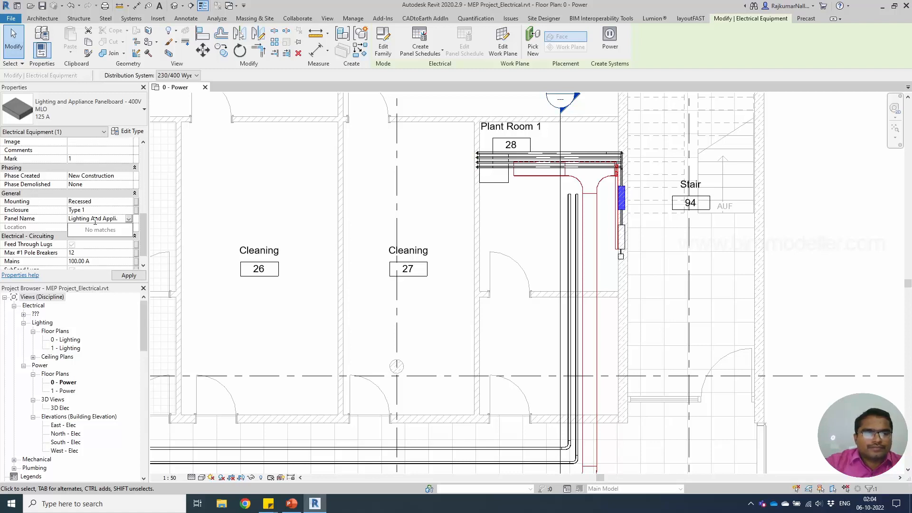
key("Return")
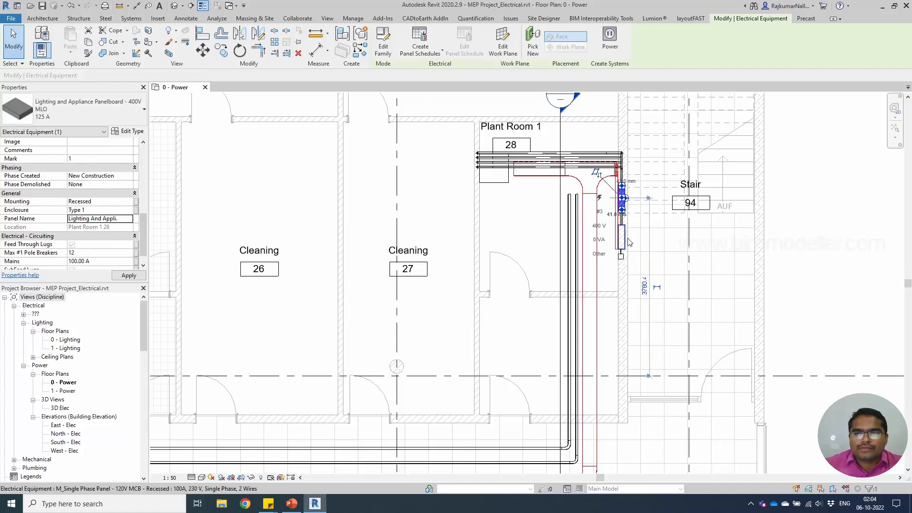
Step: Name the single phase panel below the 400V panelboard "Single Phase Power" and clear the selection
left_click(626, 240)
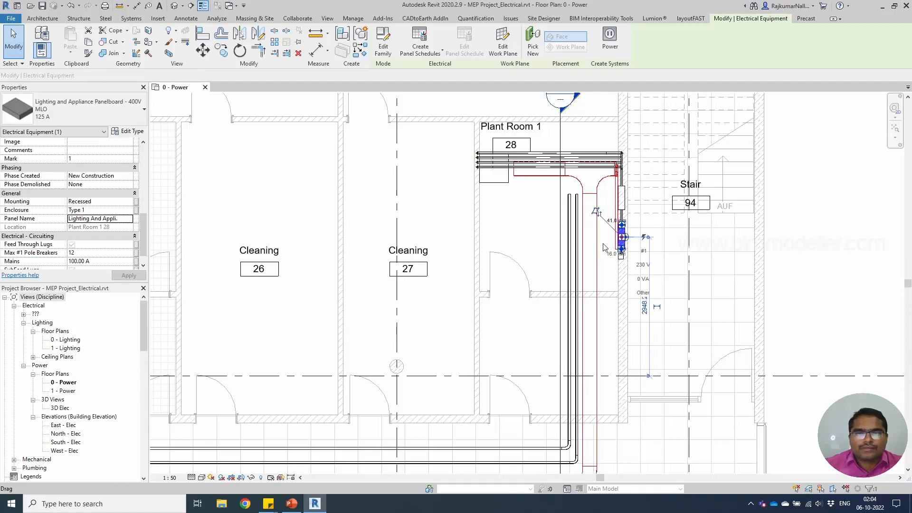
left_click(100, 220)
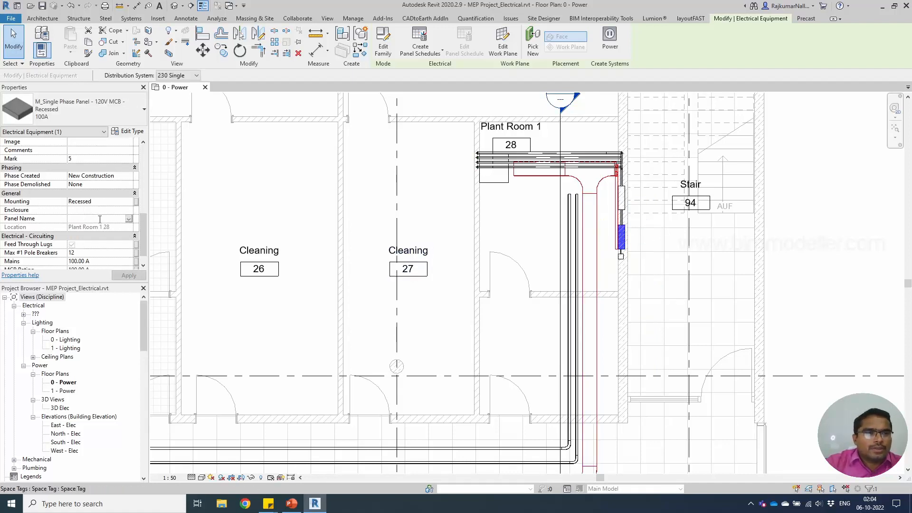
type("Single Phase Power")
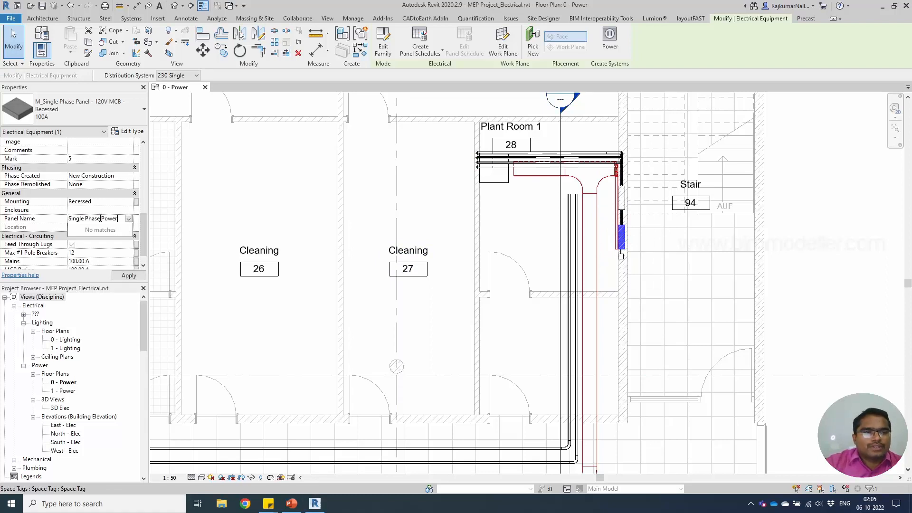
key("Return")
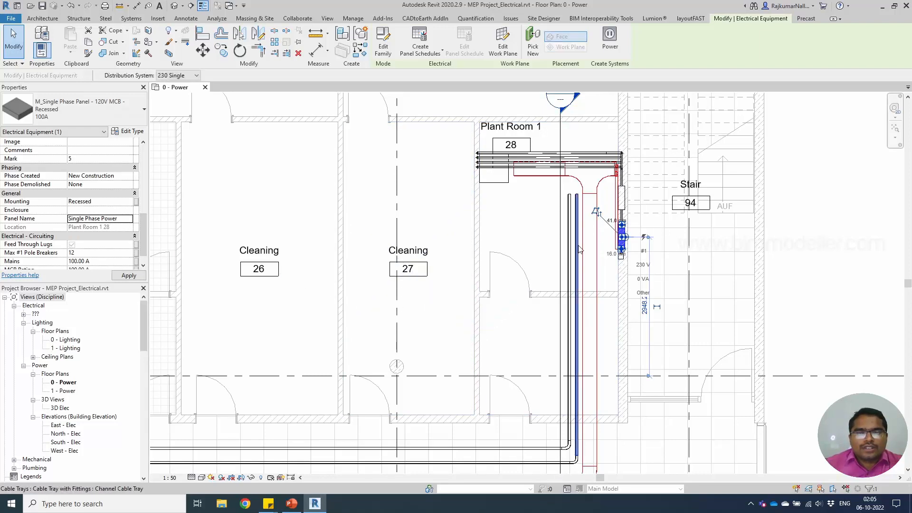
key("Escape")
left_click(626, 237)
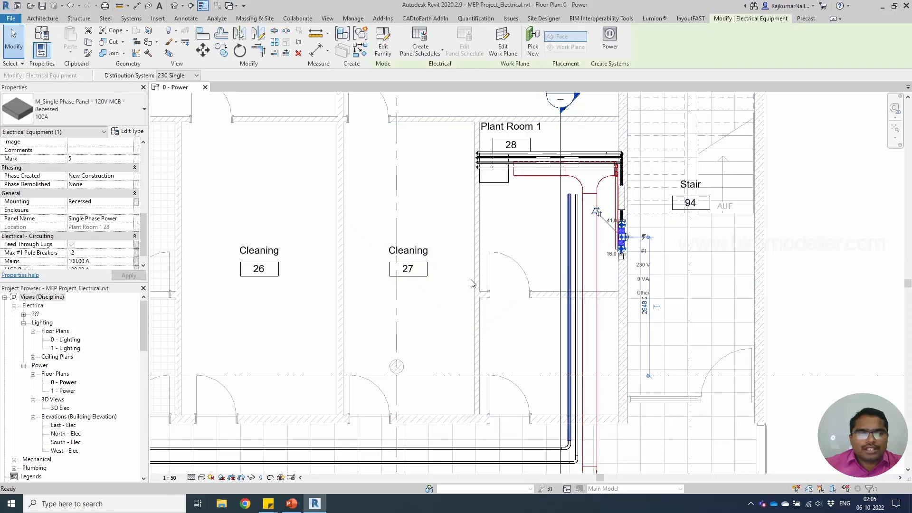
left_click(322, 308)
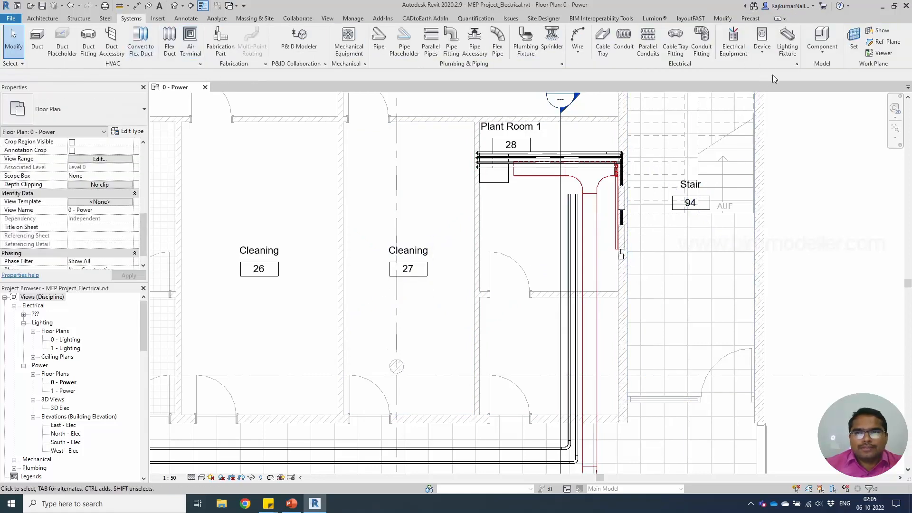
Step: Place an M_Switch Motorized Door electrical fixture on Cleaning 26's door wall, about 2860 mm from the grid line through Cleaning 27
left_click(762, 51)
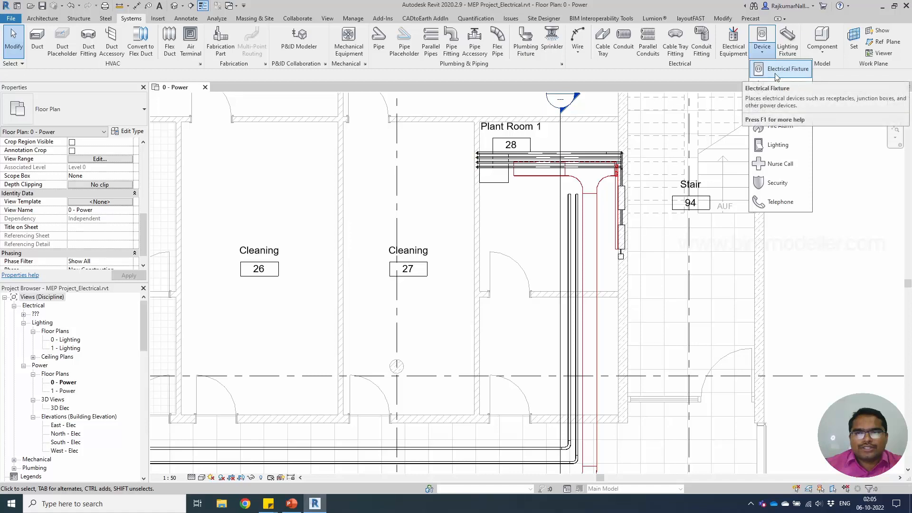
left_click(776, 71)
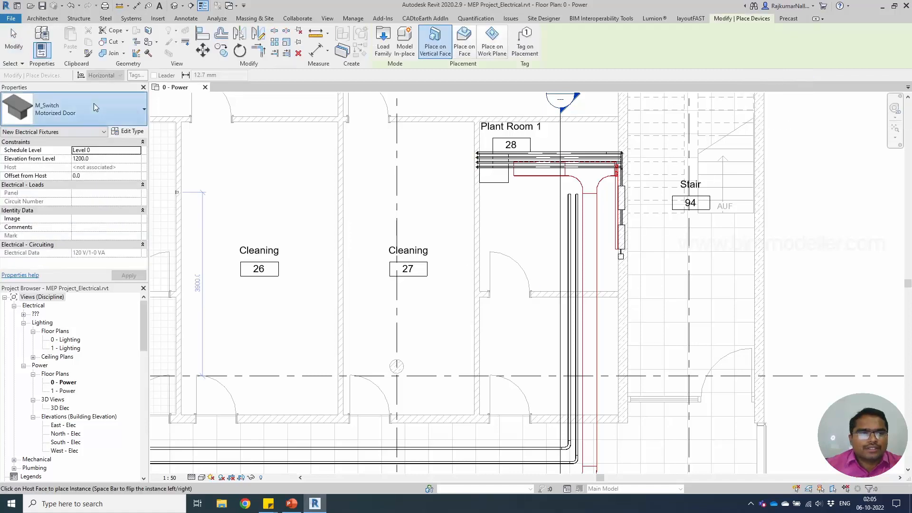
left_click(93, 104)
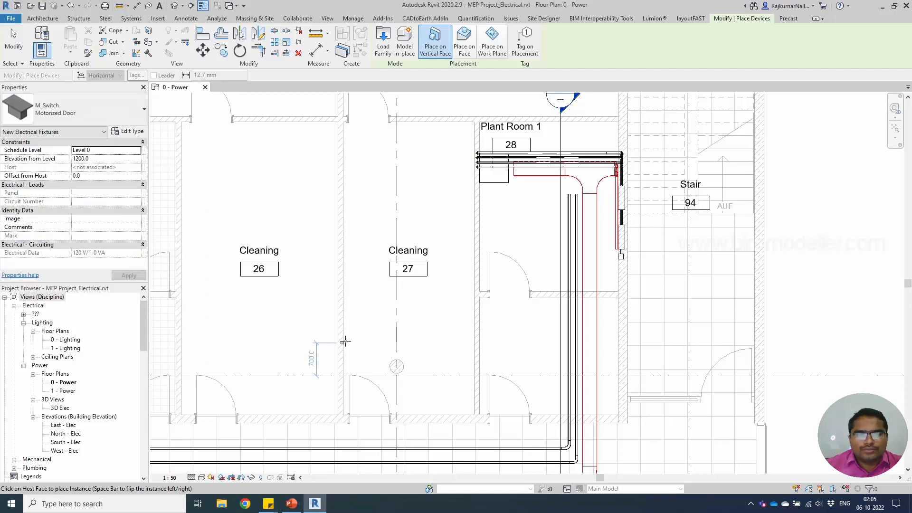
scroll(339, 343, "up", 4)
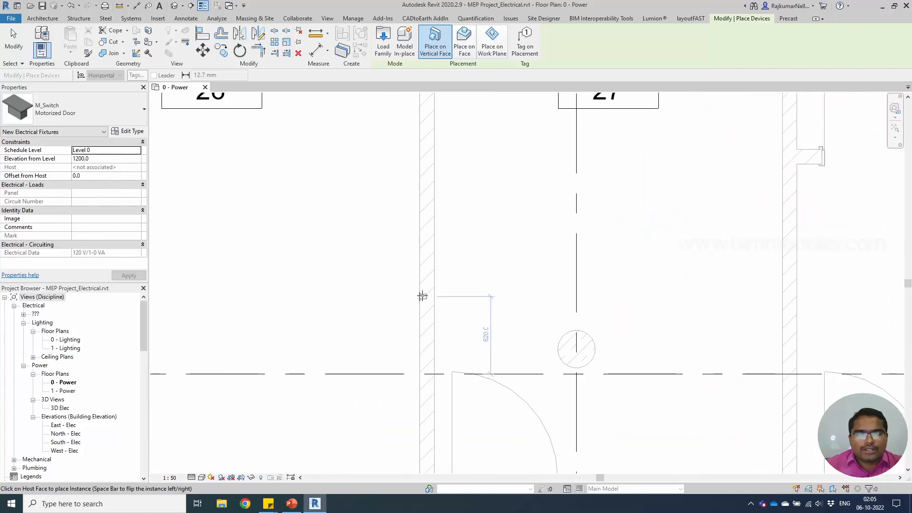
scroll(420, 296, "down", 3)
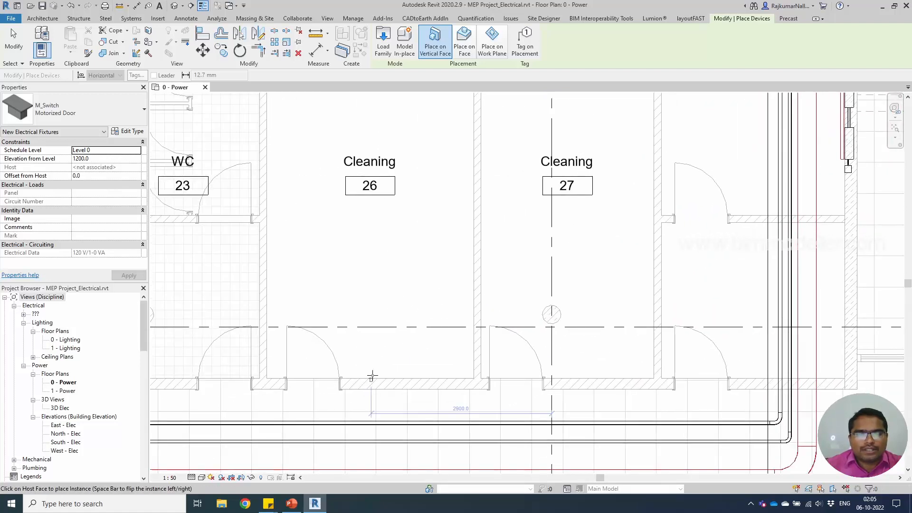
scroll(371, 376, "up", 5)
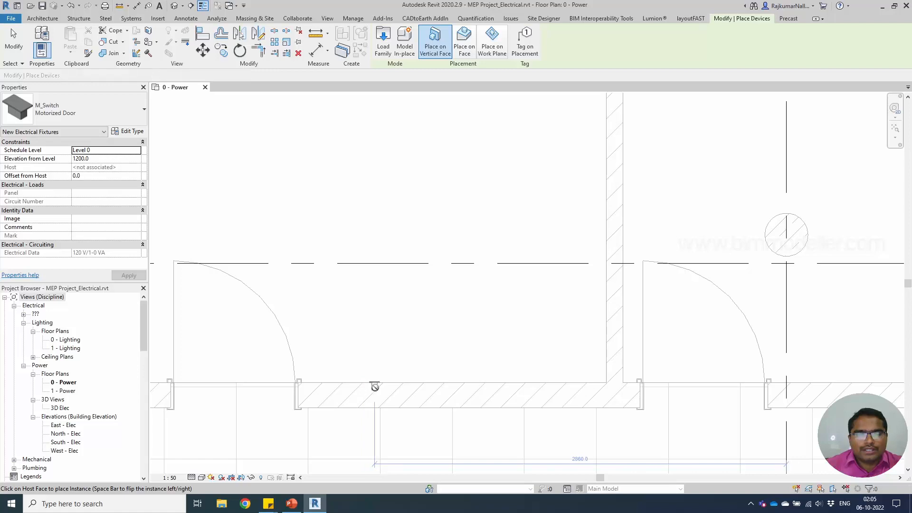
left_click(375, 383)
key("Escape")
key("Escape")
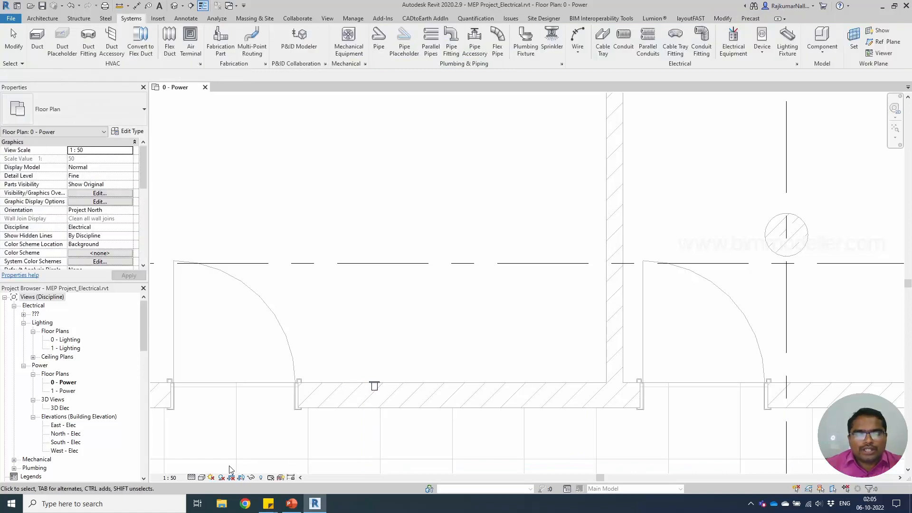
Step: Set the 0 - Power floor plan's detail level to Medium
left_click(190, 477)
left_click(191, 477)
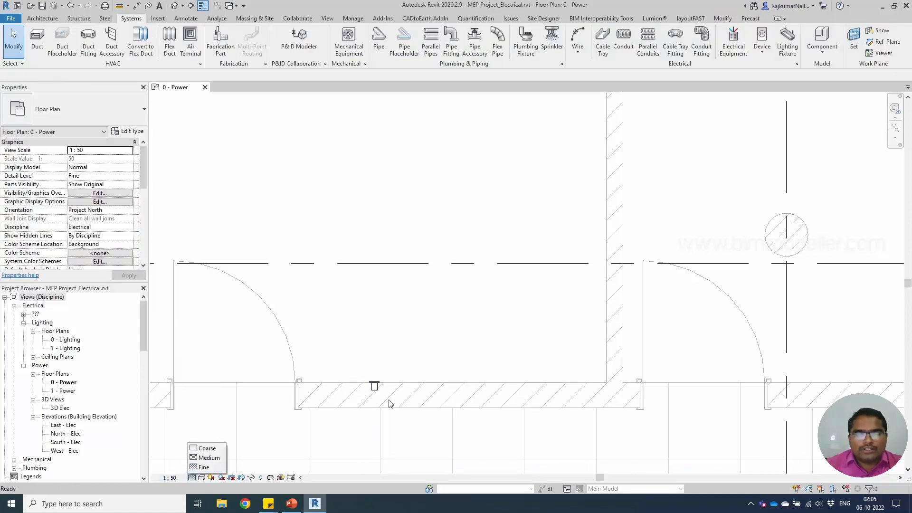
left_click(209, 458)
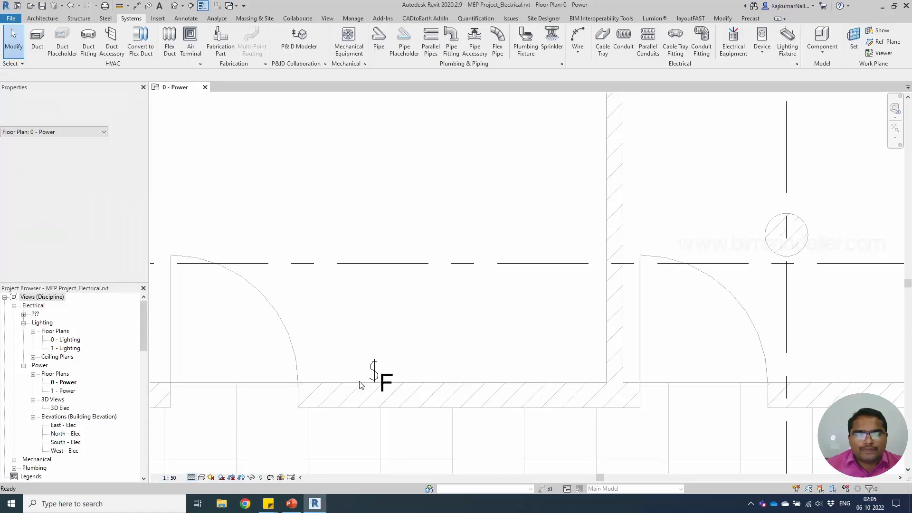
Step: Examine the switch symbol in Cleaning 26 and the panel and cable tray symbols around Plant Room 1
scroll(348, 352, "down", 5)
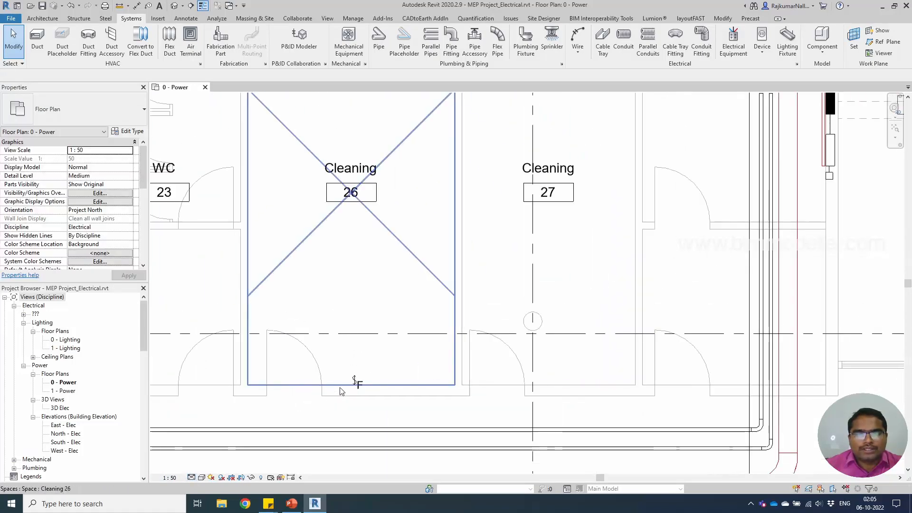
scroll(513, 269, "up", 4)
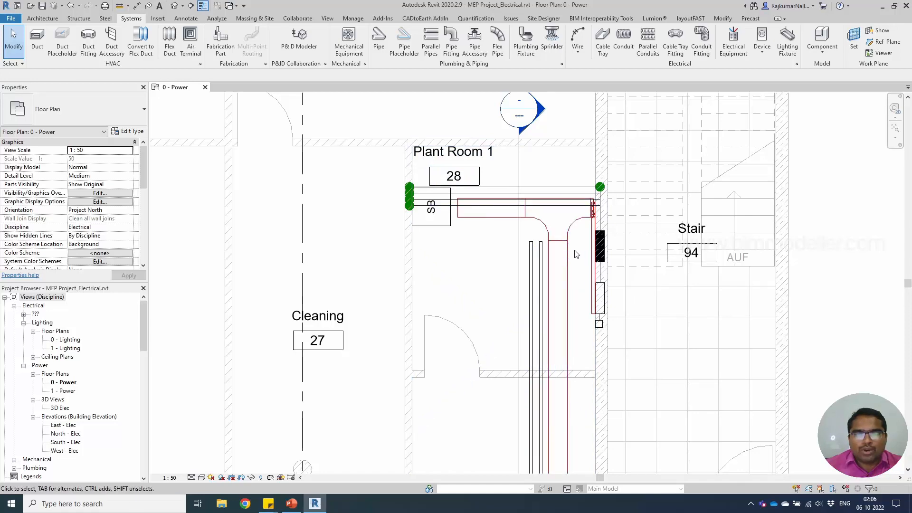
scroll(570, 272, "up", 8)
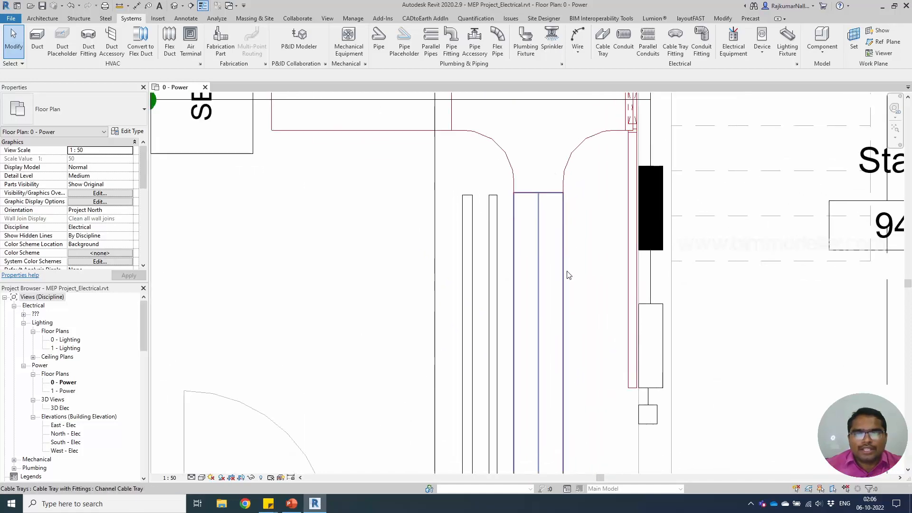
scroll(561, 267, "down", 7)
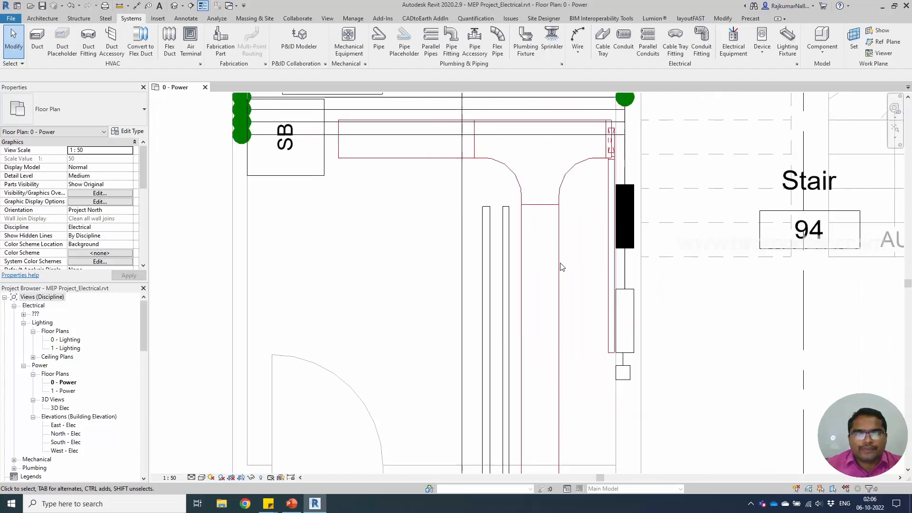
scroll(399, 241, "up", 2)
scroll(399, 241, "down", 2)
middle_click_drag(300, 337, 412, 326)
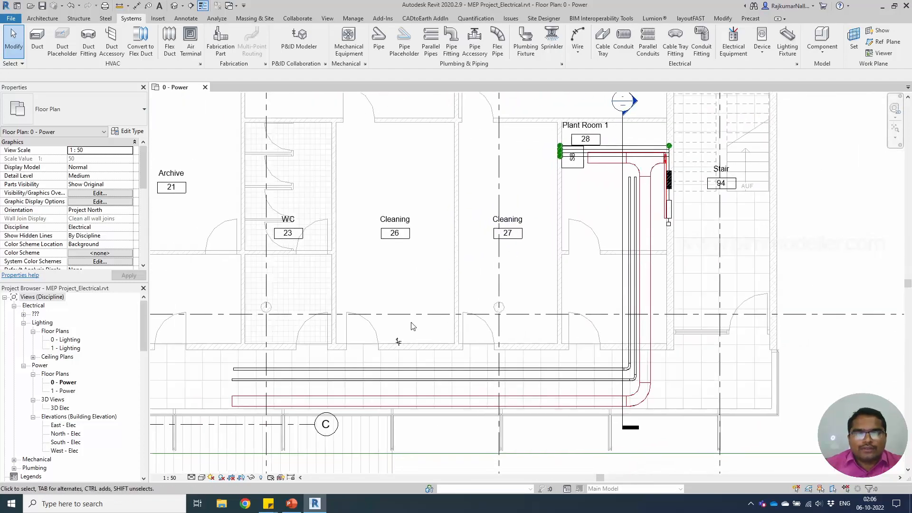
scroll(393, 349, "up", 8)
scroll(412, 332, "down", 4)
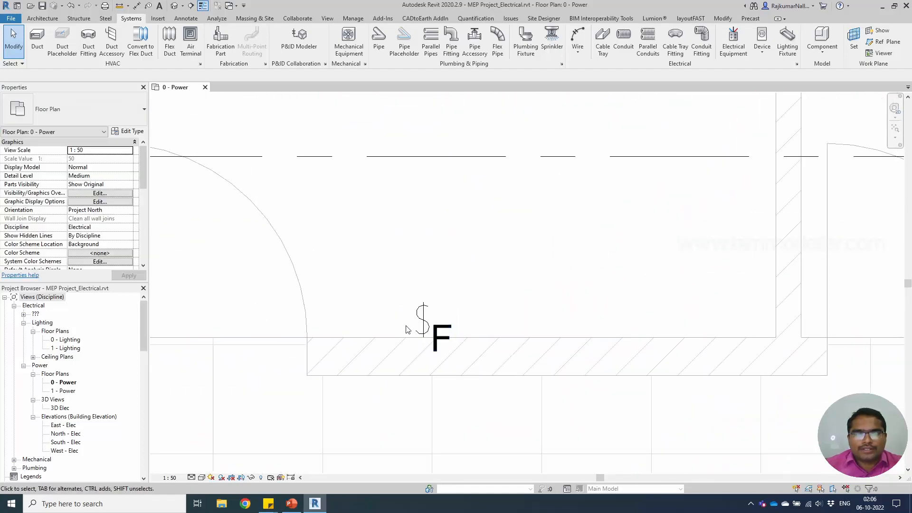
scroll(364, 322, "down", 1)
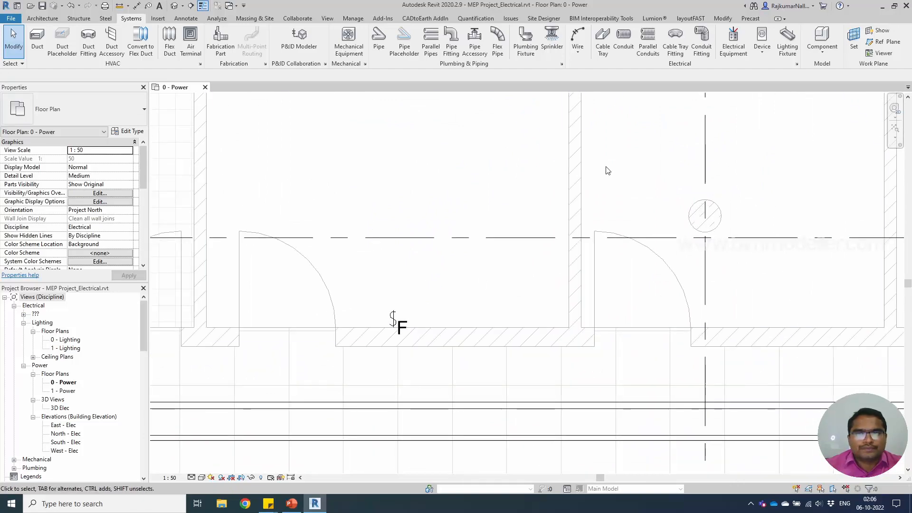
Step: Place a Twin Switched Socket Outlet Standard beside the switch on Cleaning 26's door wall, about 3080 mm from the grid line through Cleaning 27
left_click(775, 49)
left_click(61, 116)
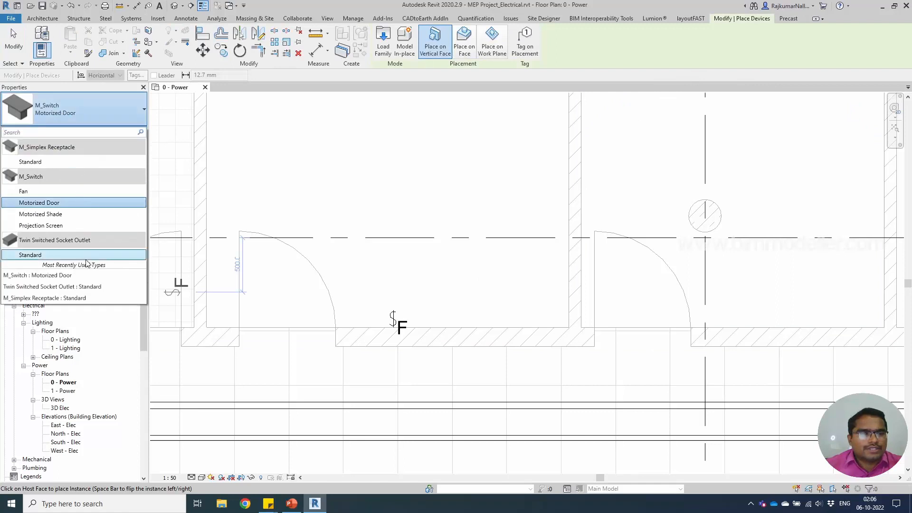
left_click(61, 255)
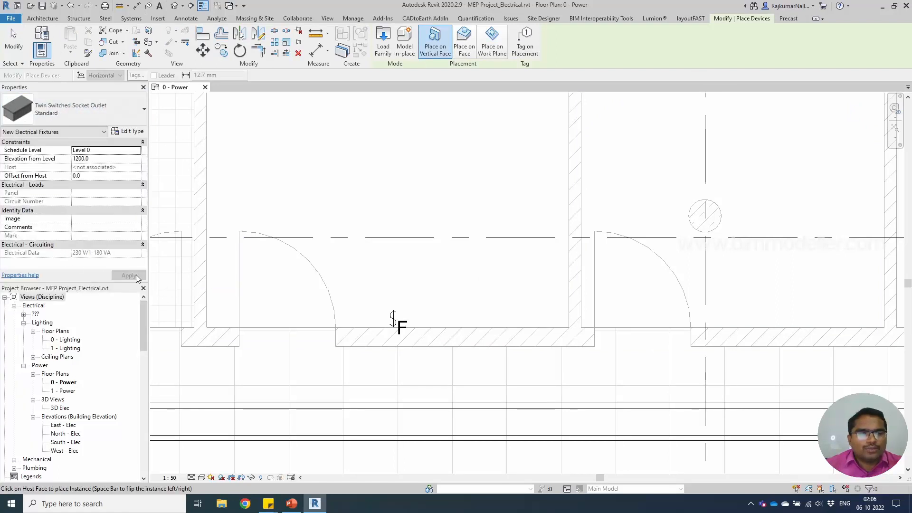
scroll(336, 324, "up", 3)
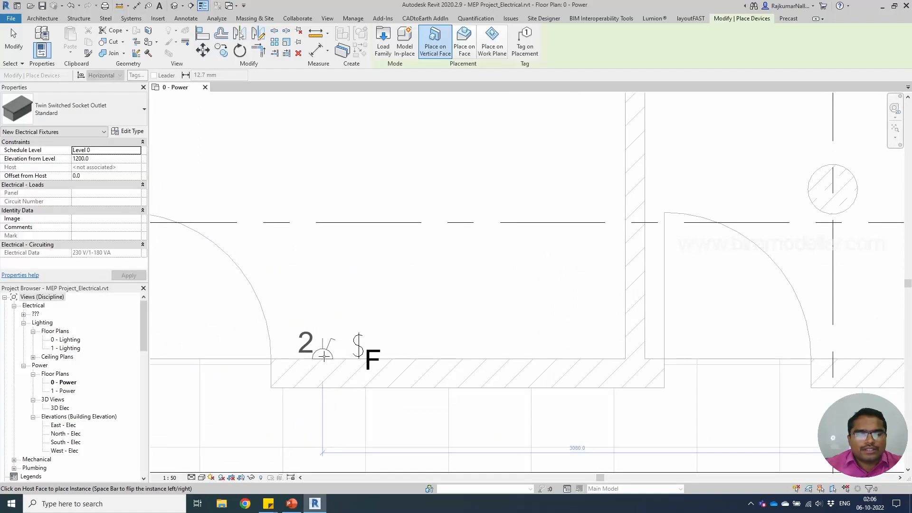
scroll(323, 359, "down", 3)
middle_click_drag(515, 372, 458, 372)
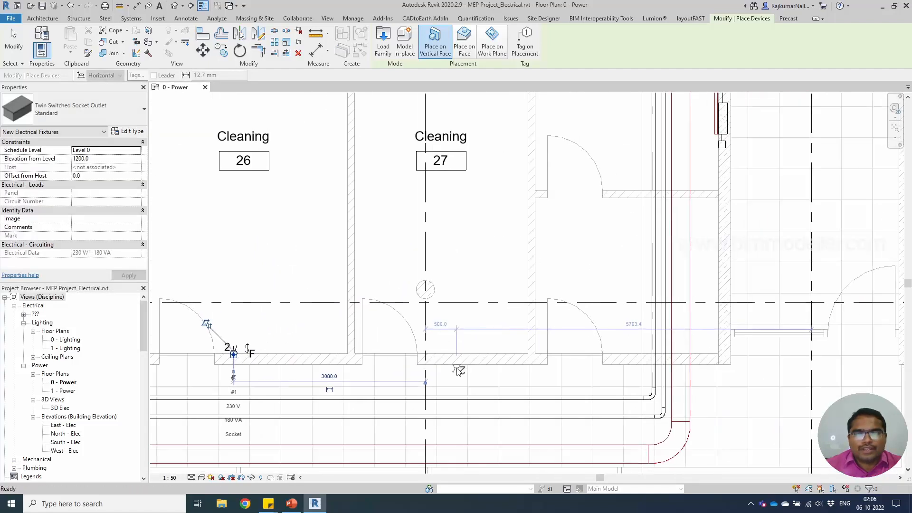
Step: Place a second twin switched socket outlet on Cleaning 27's door wall, about 240 mm past the room's grid line
scroll(418, 351, "up", 3)
scroll(449, 352, "up", 3)
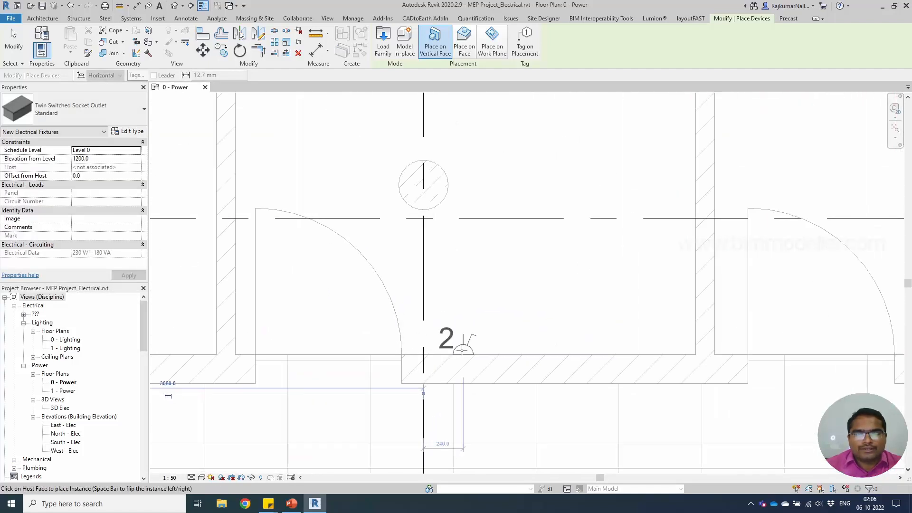
left_click(464, 350)
scroll(449, 370, "down", 5)
scroll(448, 370, "down", 2)
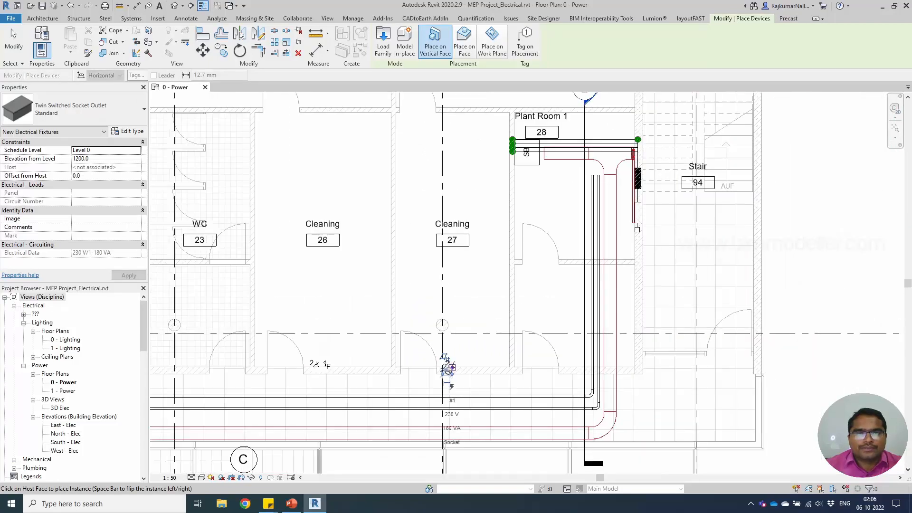
scroll(375, 307, "down", 1)
Step: Start loading a new electrical fixture family and go to the US Metric library folder
middle_click_drag(366, 395, 470, 313)
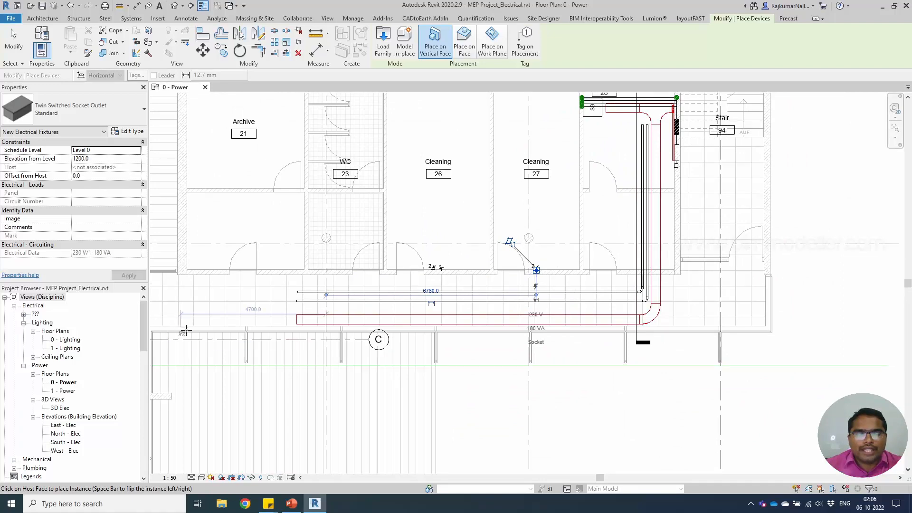
middle_click_drag(159, 304, 447, 301)
middle_click_drag(493, 271, 332, 281)
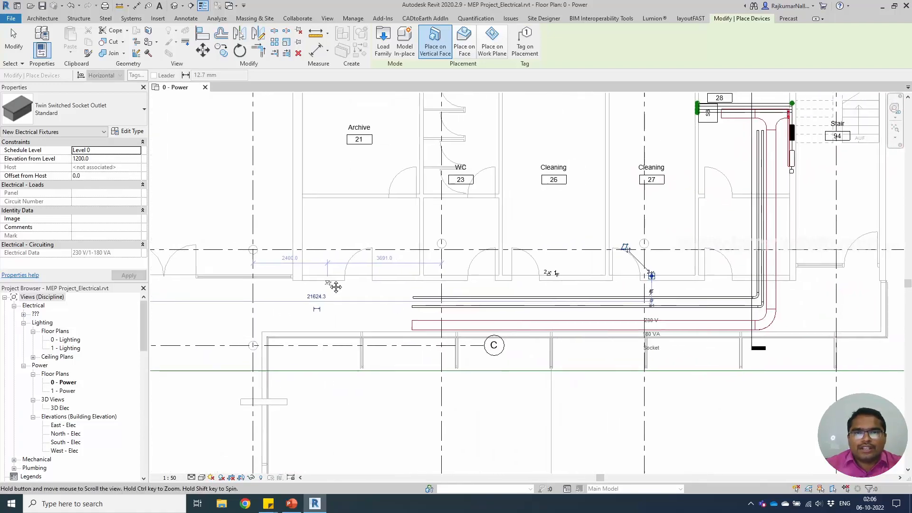
left_click(384, 42)
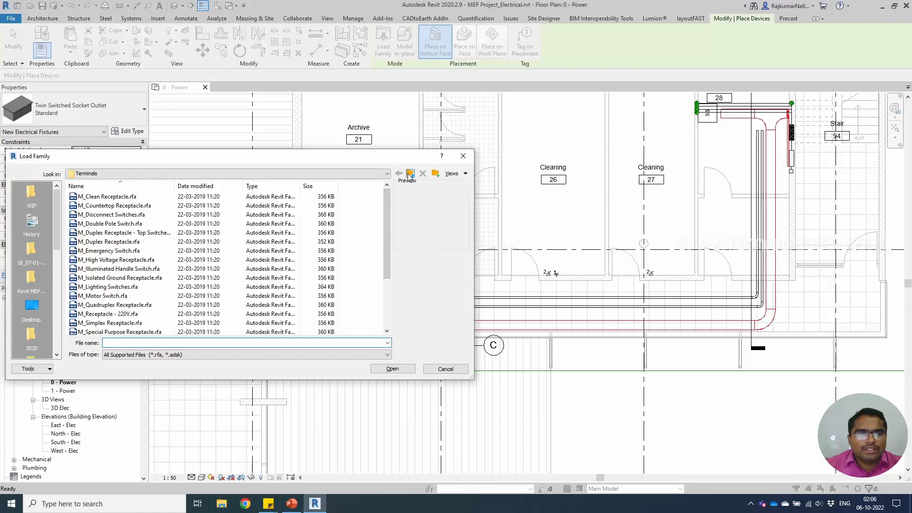
left_click(410, 174)
left_click(410, 174)
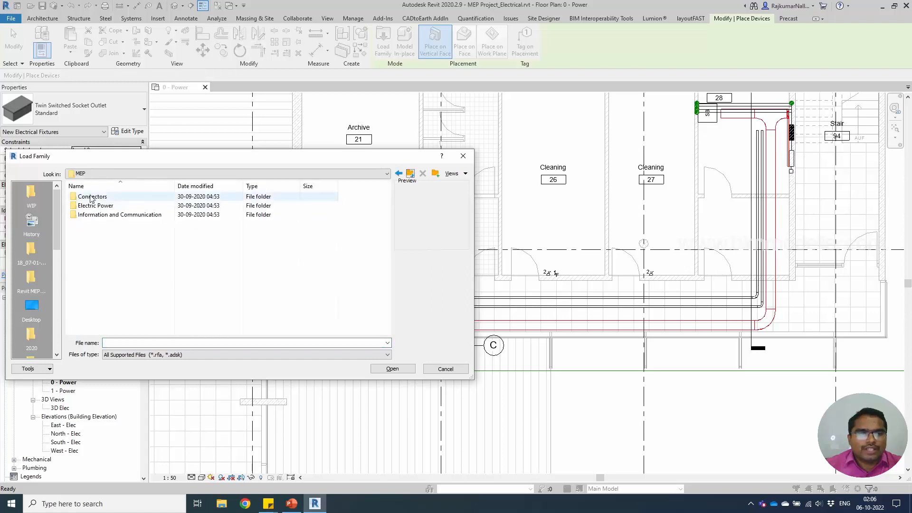
left_click(80, 174)
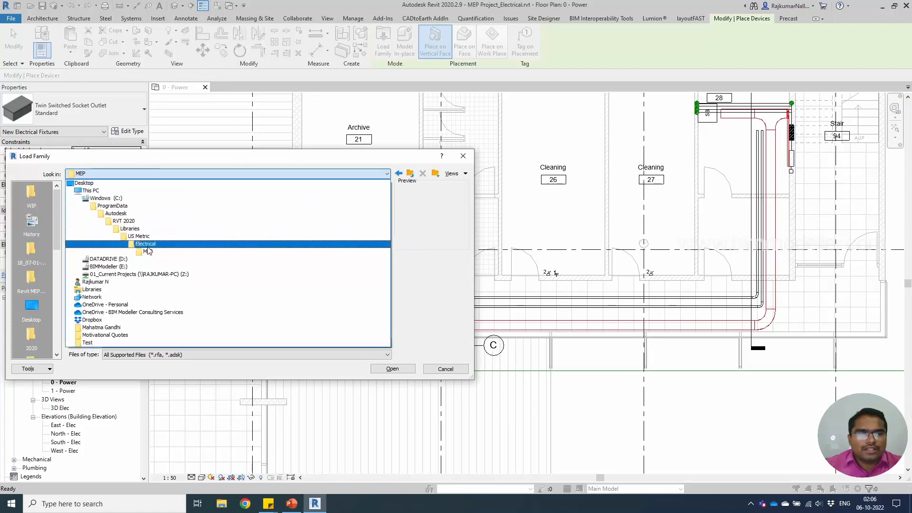
left_click(136, 238)
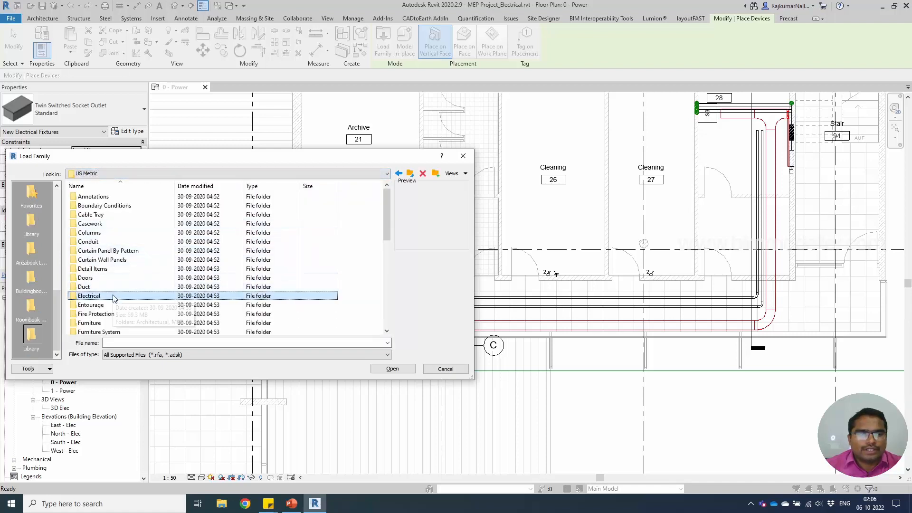
Step: Load M_Clean Receptacle.rfa from the Terminals folder of the Electrical MEP Electric Power library
double_click(110, 295)
double_click(95, 205)
left_click(97, 207)
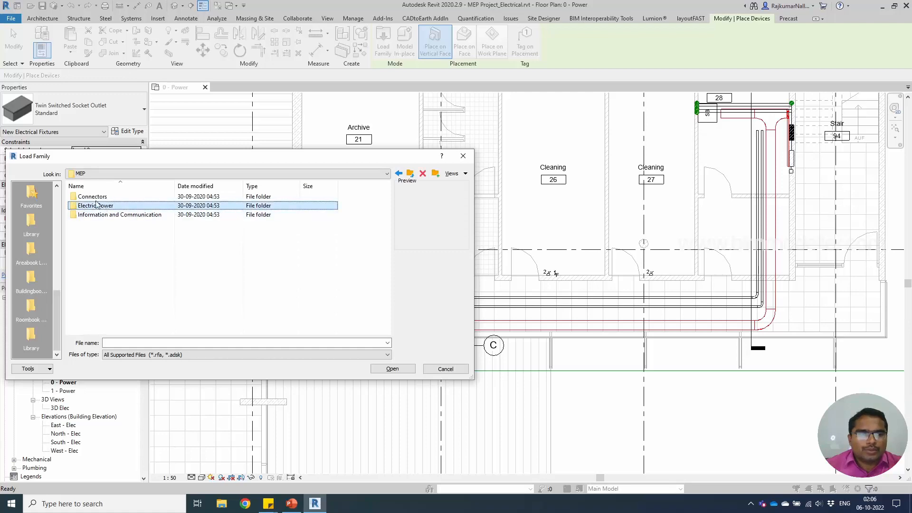
double_click(106, 206)
double_click(110, 224)
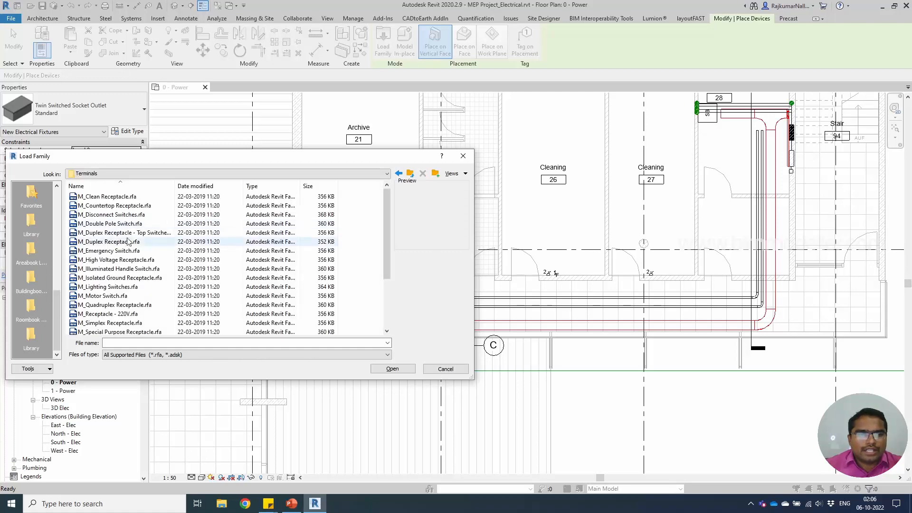
left_click(108, 196)
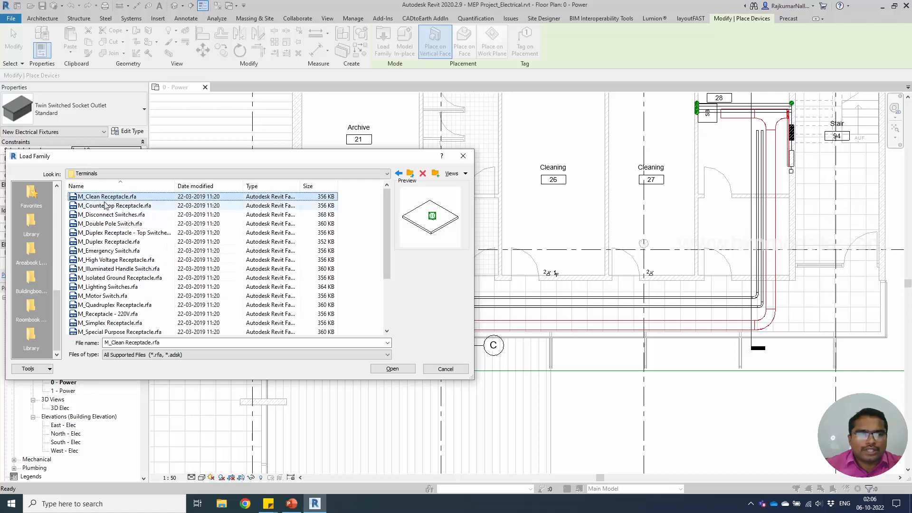
left_click(392, 368)
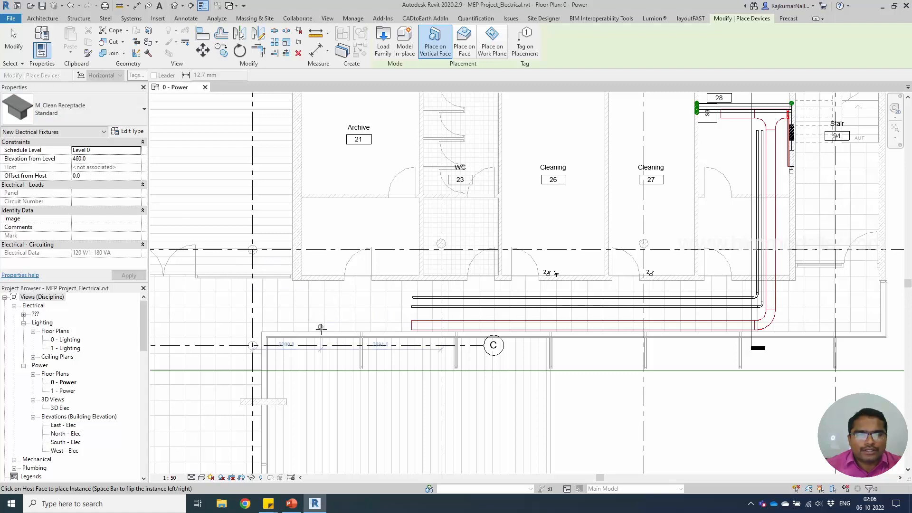
Step: Place M_Clean Receptacles on the corridor wall near Stair 94, about 1700 mm from its grid line, and at the wall end below Archive 21
middle_click_drag(596, 312, 486, 304)
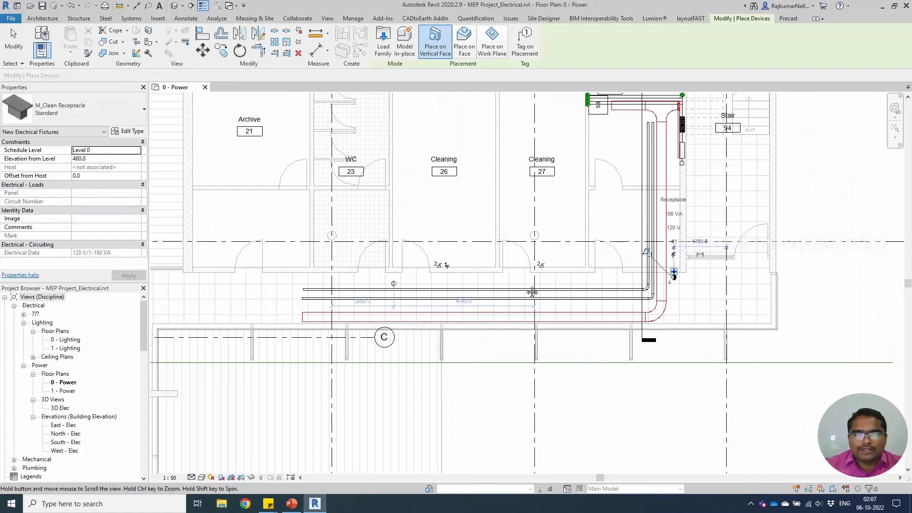
middle_click_drag(235, 284, 438, 280)
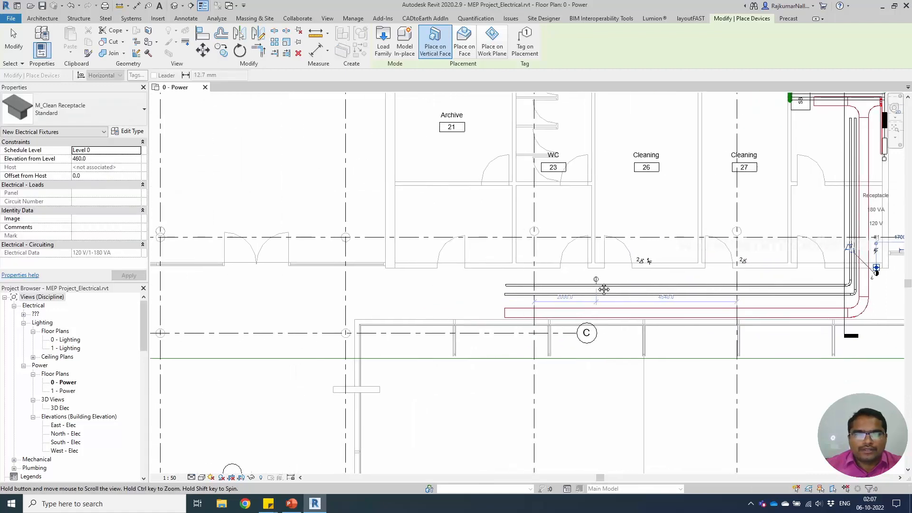
left_click(401, 270)
middle_click_drag(318, 284, 541, 284)
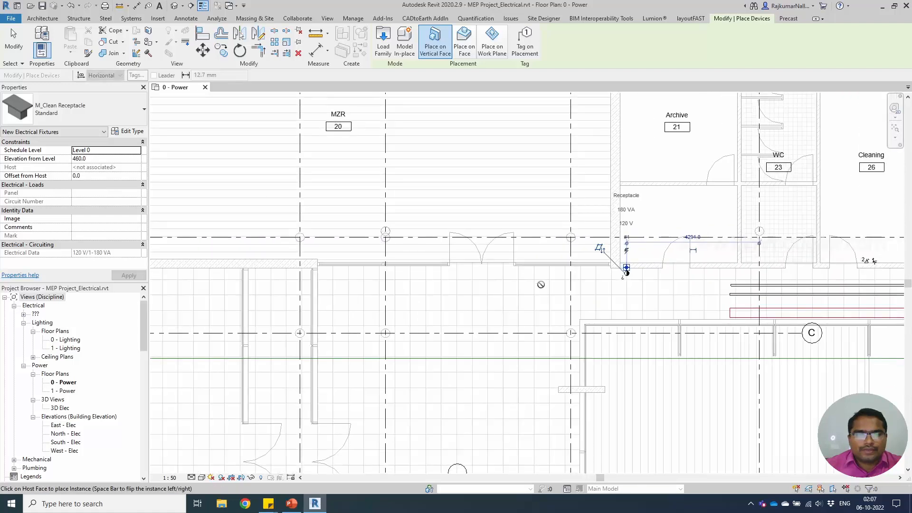
Step: Place a third clean receptacle on the vertical wall below grid line C, about 5495 mm from grid line B, and end placement
middle_click_drag(463, 344, 496, 303)
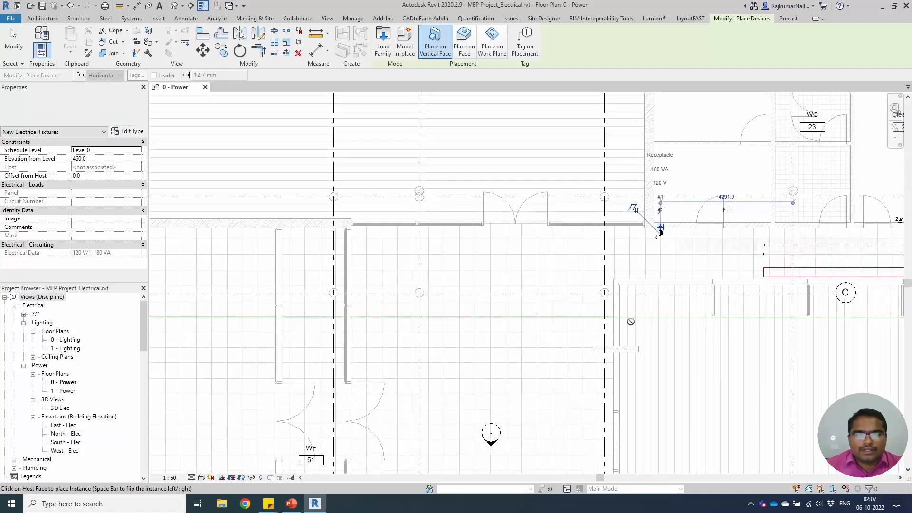
left_click(613, 366)
middle_click_drag(612, 367, 323, 371)
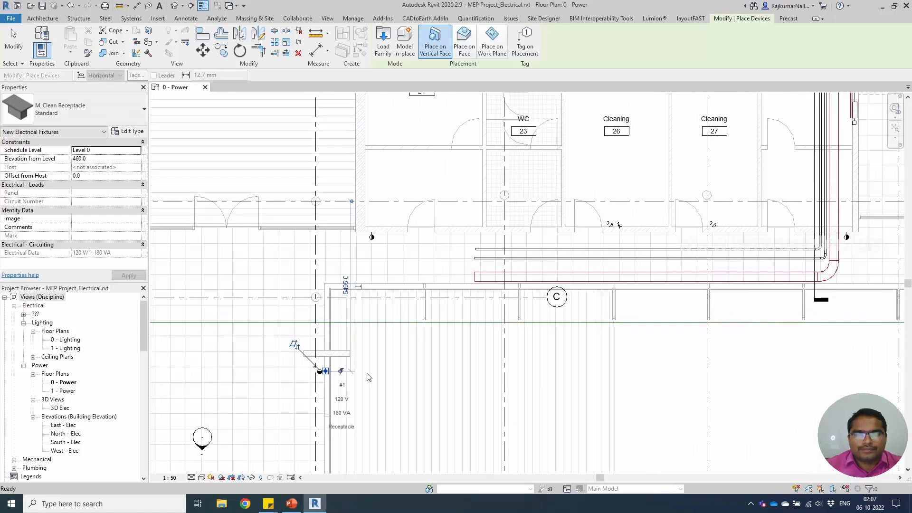
scroll(283, 366, "down", 1)
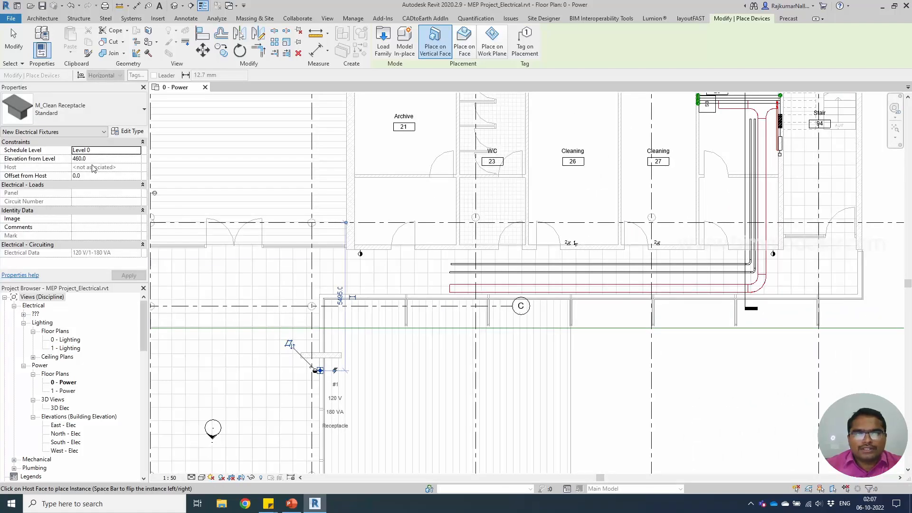
key("Escape")
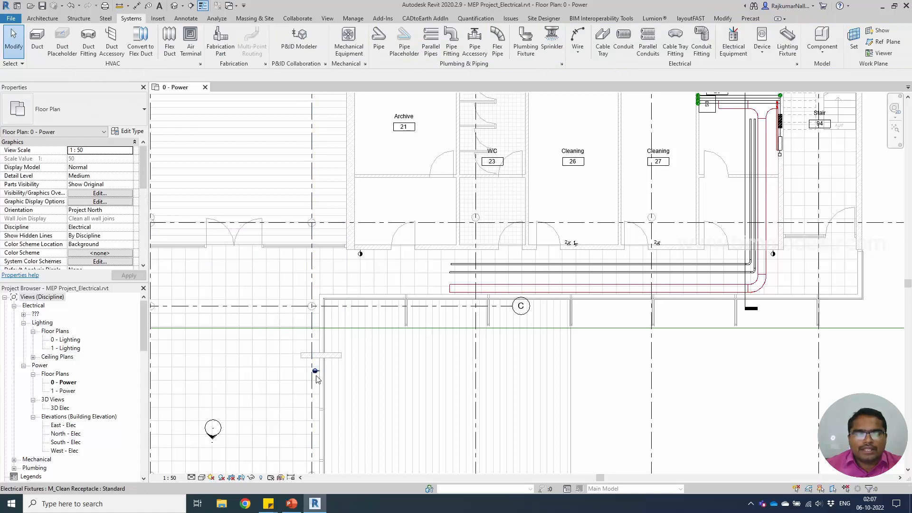
Step: Select all clean receptacle instances visible in the view to review their locations, and clear the selection
left_click(315, 371)
scroll(316, 366, "up", 2)
right_click(315, 370)
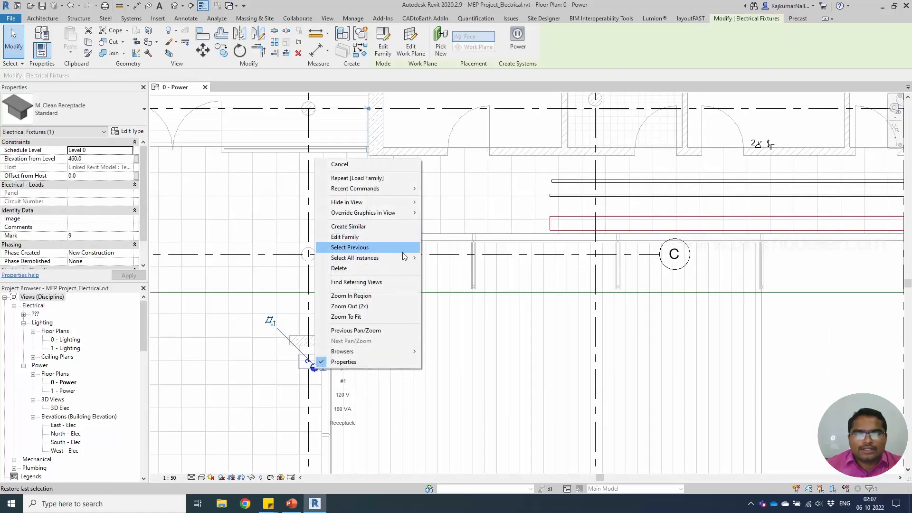
mouse_move(405, 255)
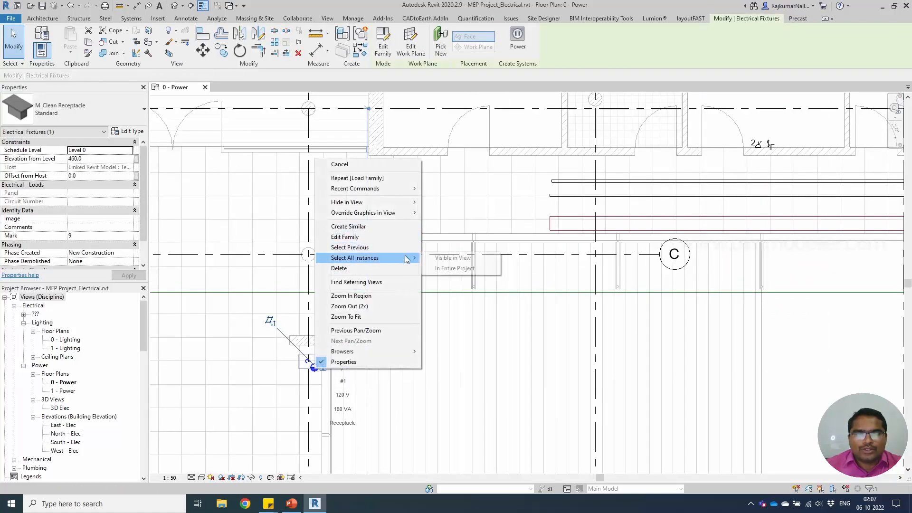
left_click(433, 257)
scroll(397, 324, "down", 4)
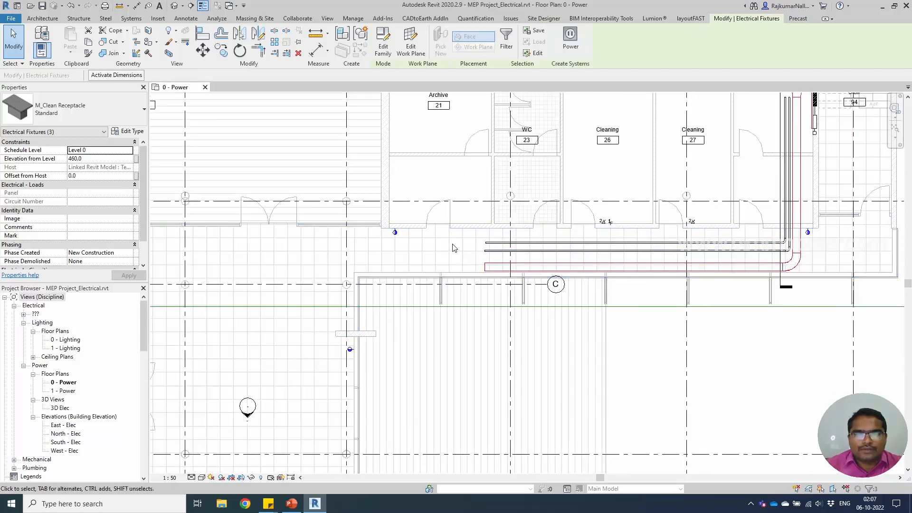
middle_click_drag(460, 325, 384, 388)
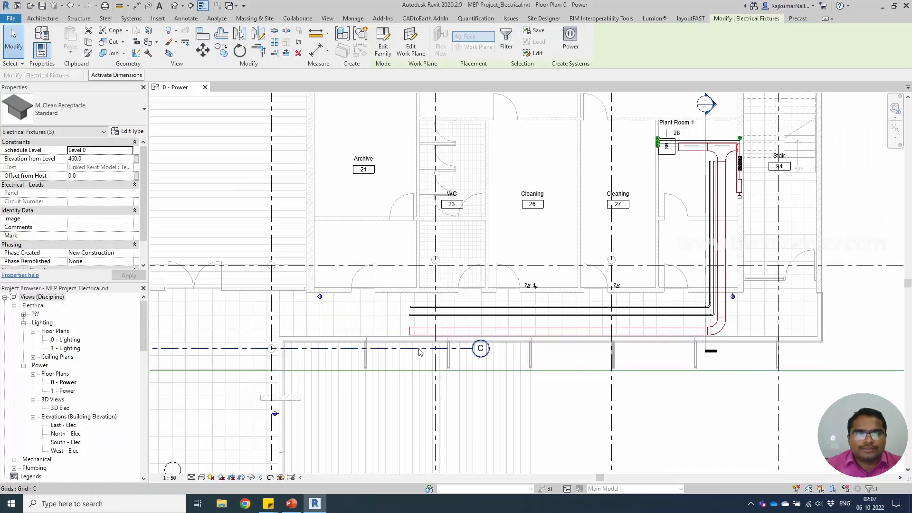
key("Escape")
Step: Examine the properties of the twin sockets in Cleaning 27 and 26, the Motorized Door switch, and the clean receptacle near Stair 94
middle_click_drag(637, 280, 556, 309)
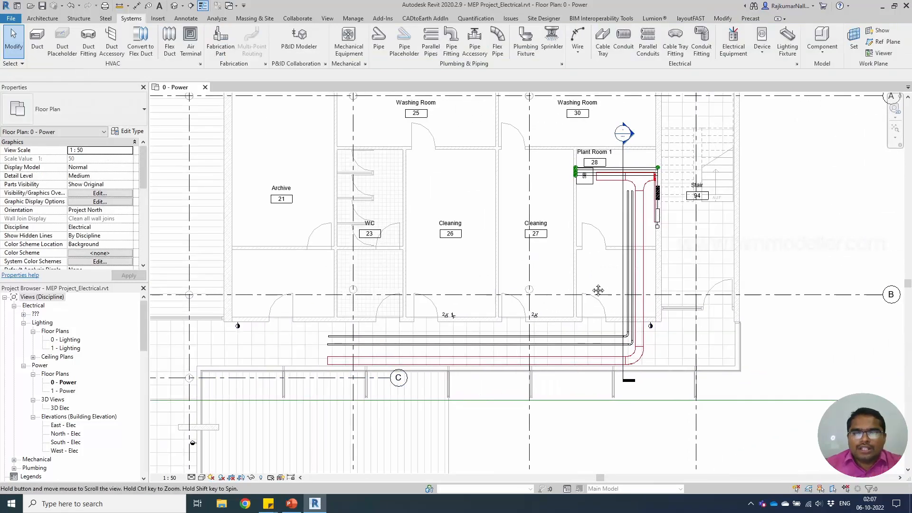
middle_click_drag(598, 289, 563, 297)
scroll(518, 334, "up", 3)
middle_click_drag(529, 340, 497, 385)
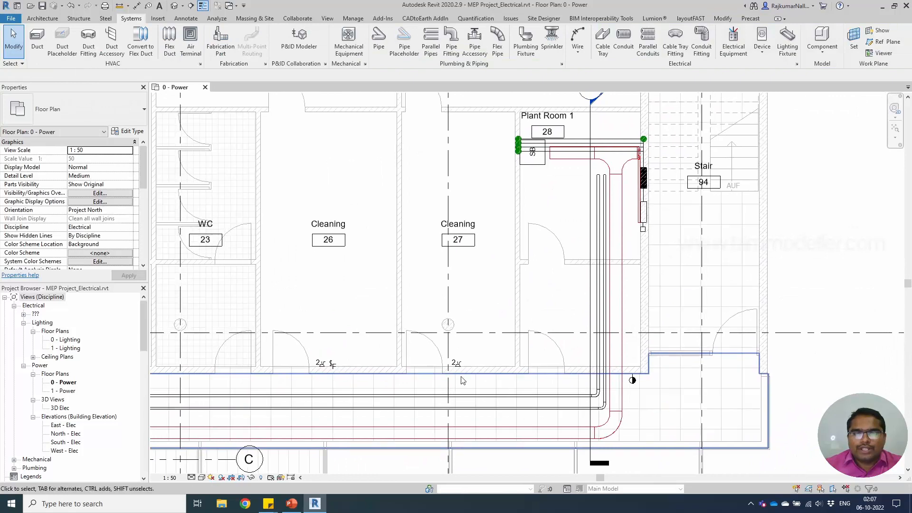
left_click(457, 365)
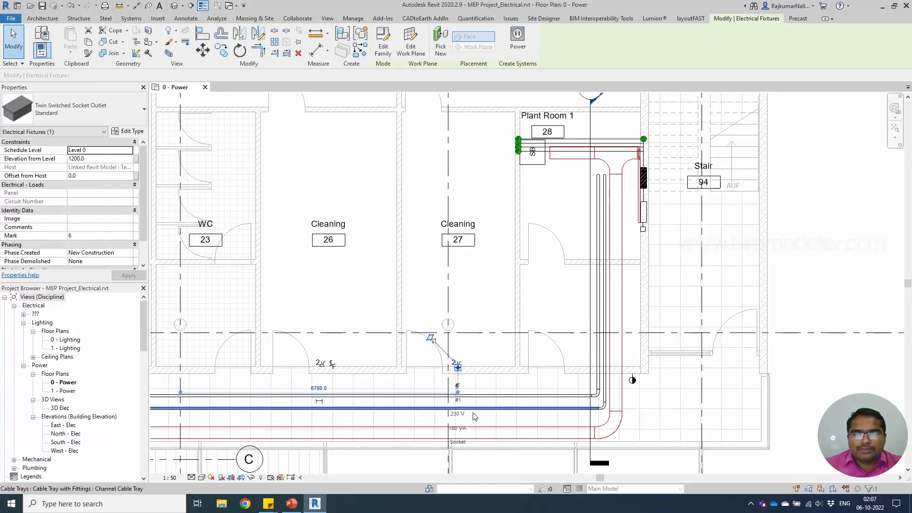
scroll(457, 365, "up", 3)
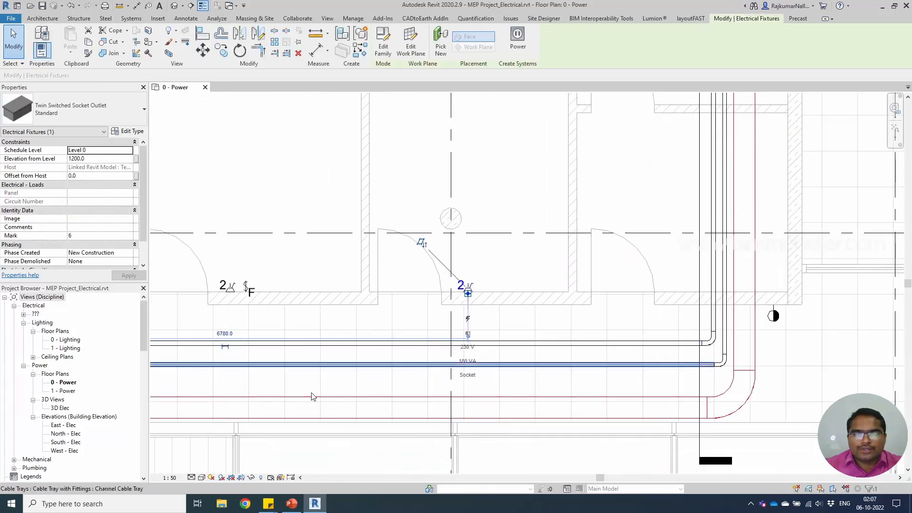
left_click(230, 290)
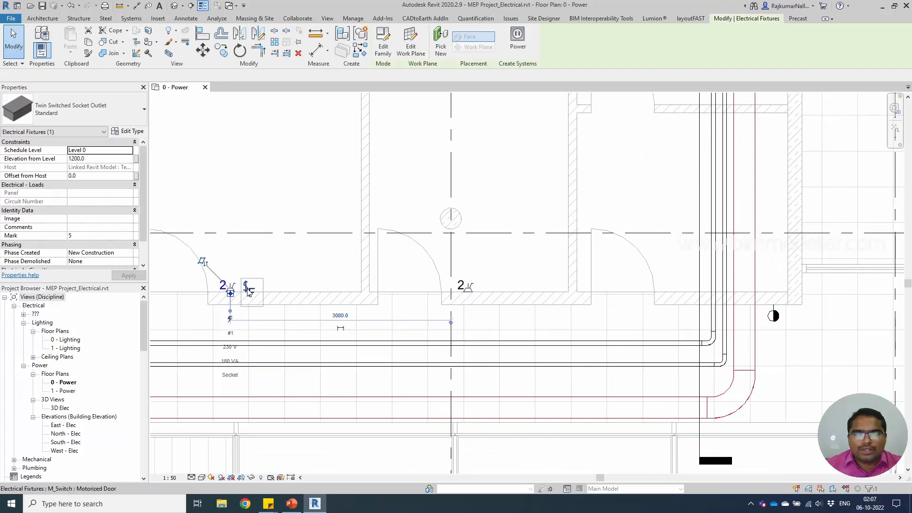
left_click(248, 291)
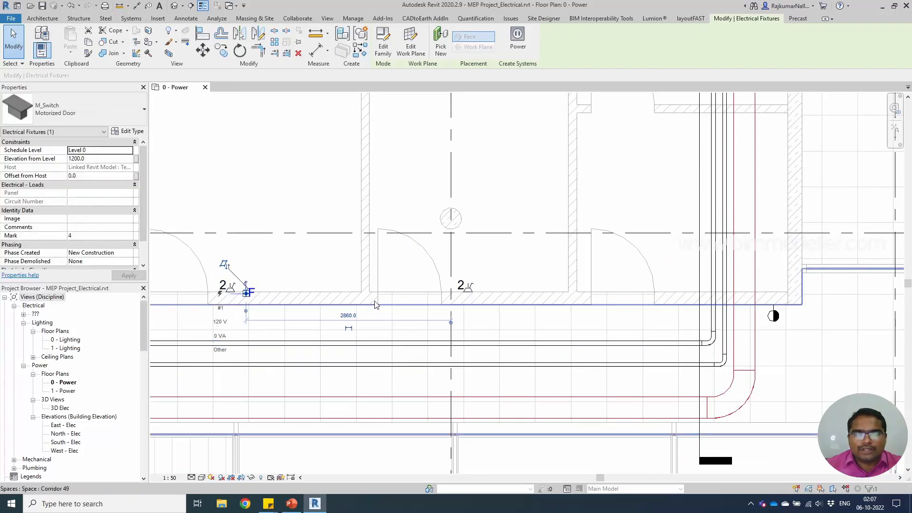
scroll(289, 280, "down", 2)
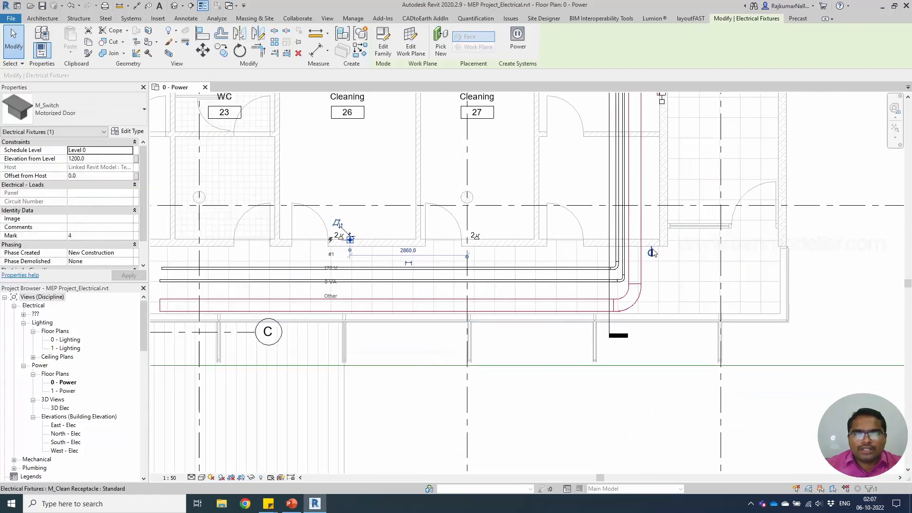
left_click(651, 253)
scroll(652, 253, "up", 1)
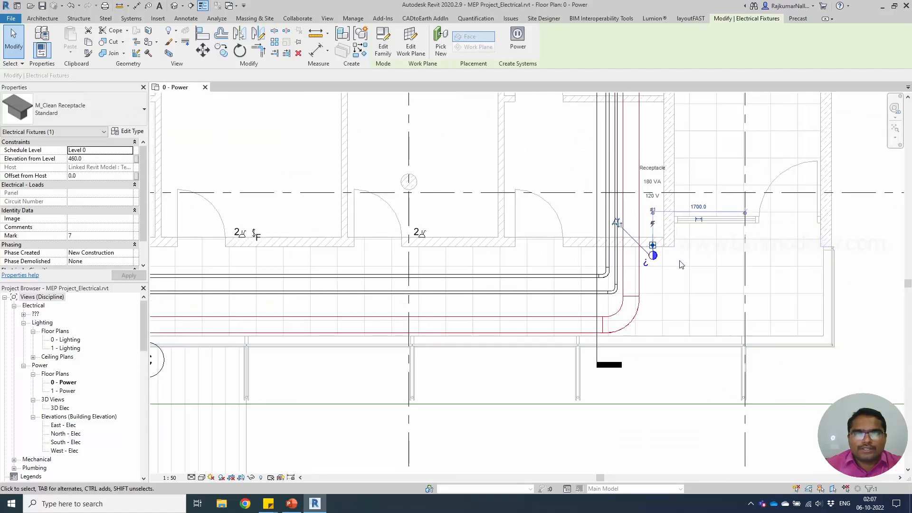
Step: Review the electrical type properties of the clean receptacle near Stair 94 and close them without changes
middle_click_drag(371, 272, 406, 319)
scroll(400, 313, "down", 4)
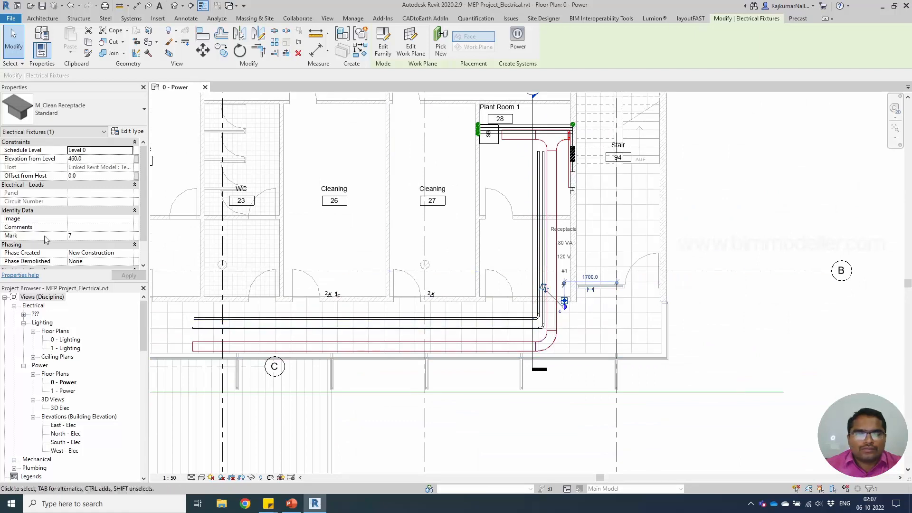
left_click(128, 131)
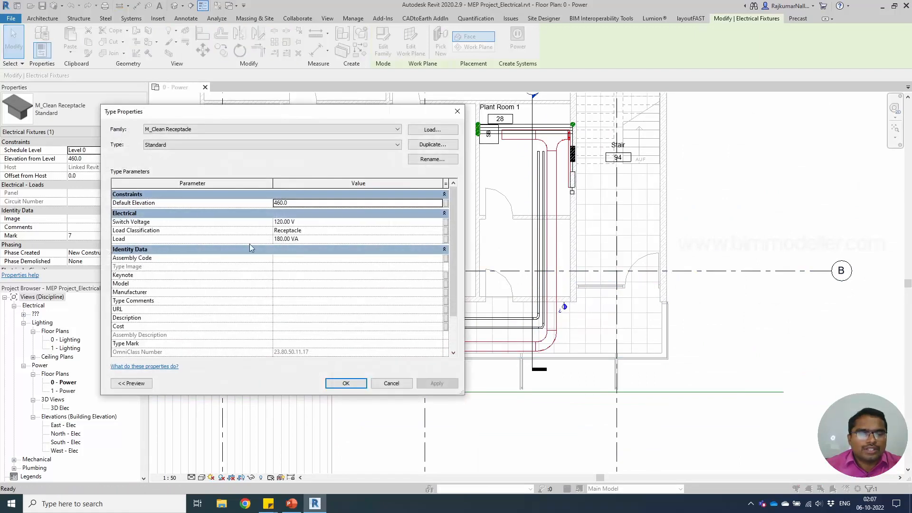
key("Escape")
Step: Check the distribution systems assigned to the two wall-mounted panels between Plant Room 1 and Stair 94, and clear the selection
scroll(578, 161, "up", 3)
left_click(572, 153)
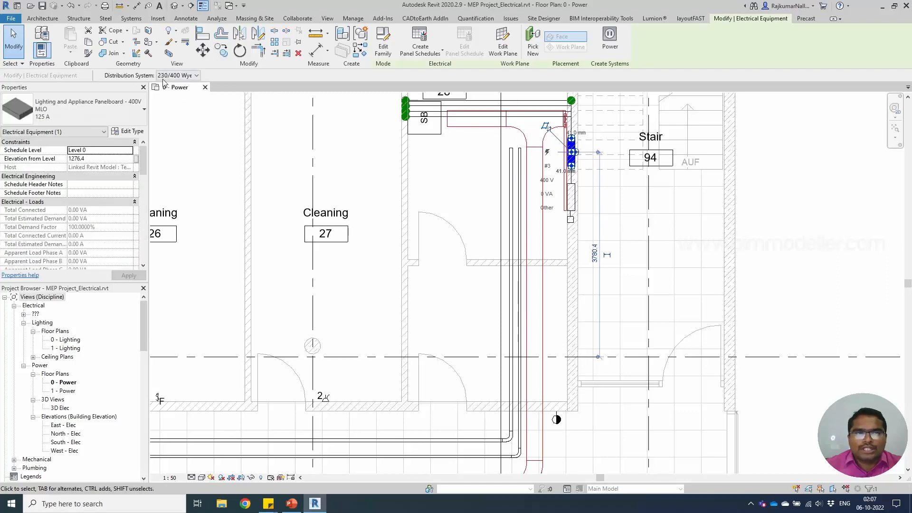
left_click(460, 312)
scroll(505, 257, "down", 2)
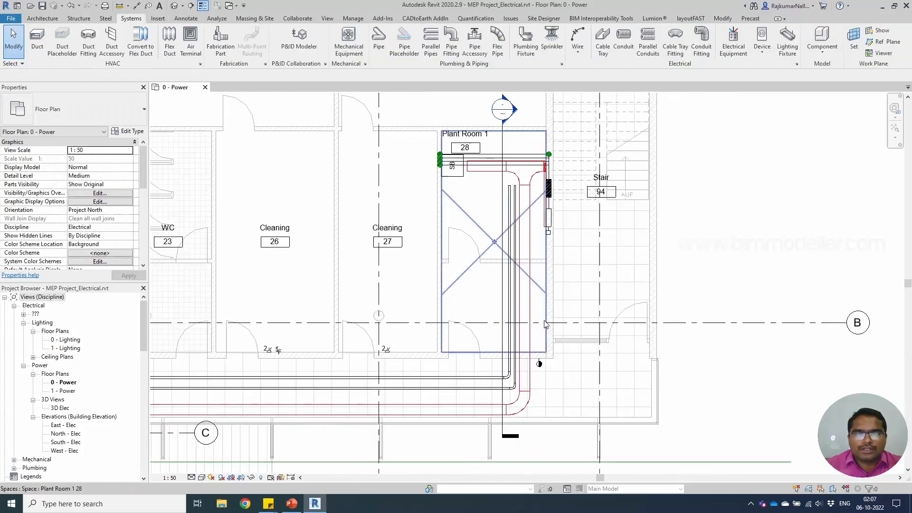
left_click(551, 223)
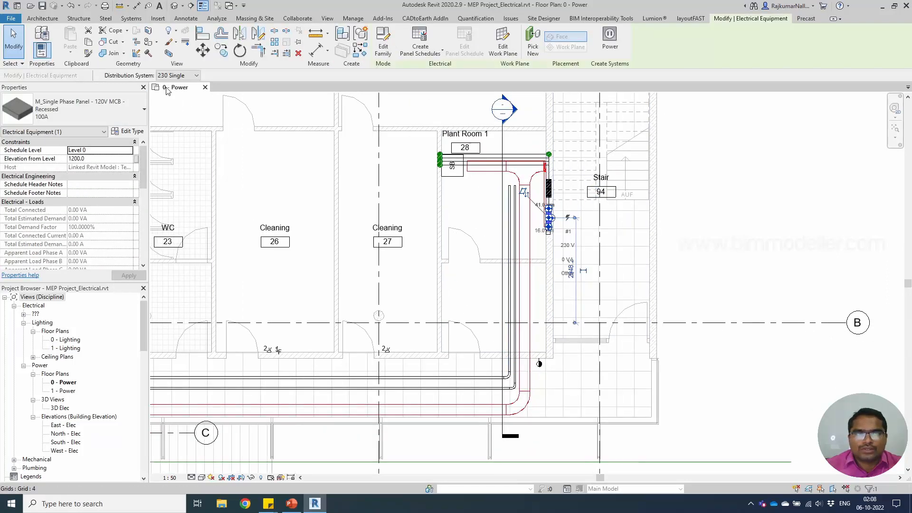
left_click(433, 370)
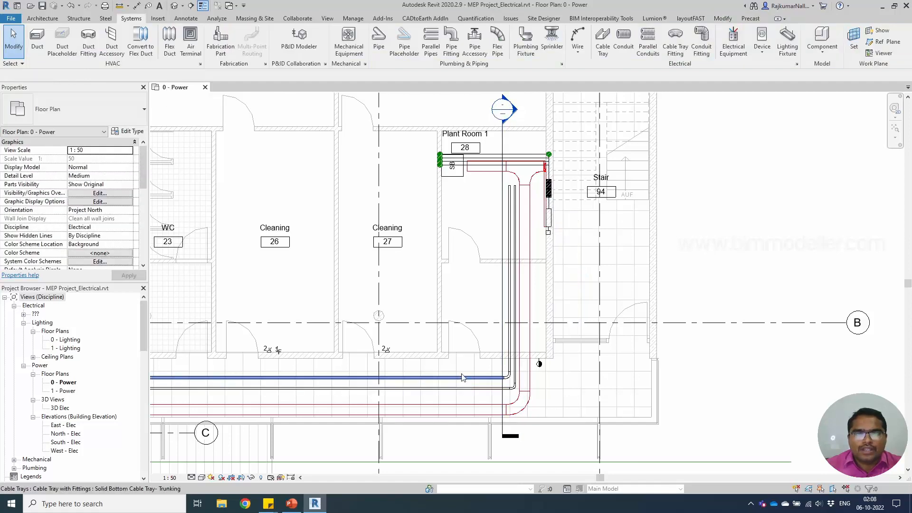
Step: Set the Switch Voltage of the M_Clean Receptacle Standard type to 230 V, using the receptacle near Stair 94
scroll(539, 361, "up", 2)
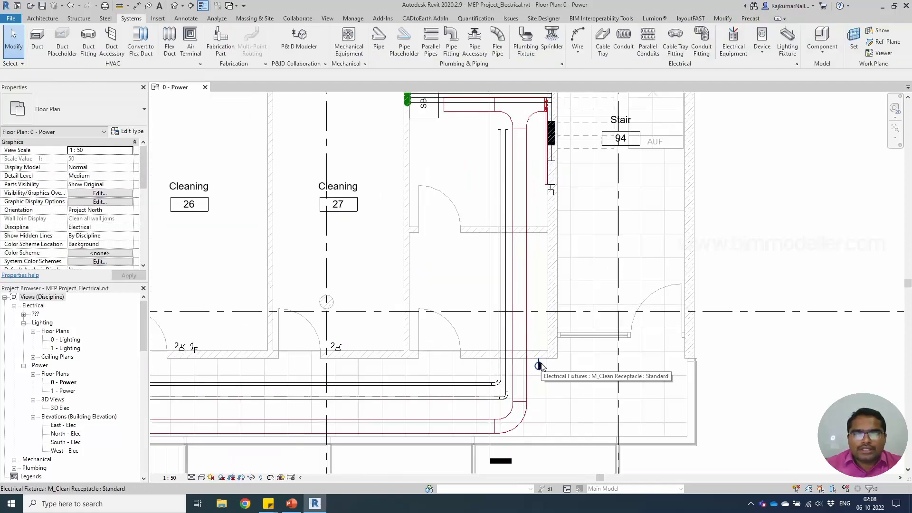
left_click(539, 363)
middle_click_drag(446, 386, 594, 355)
scroll(589, 350, "down", 3)
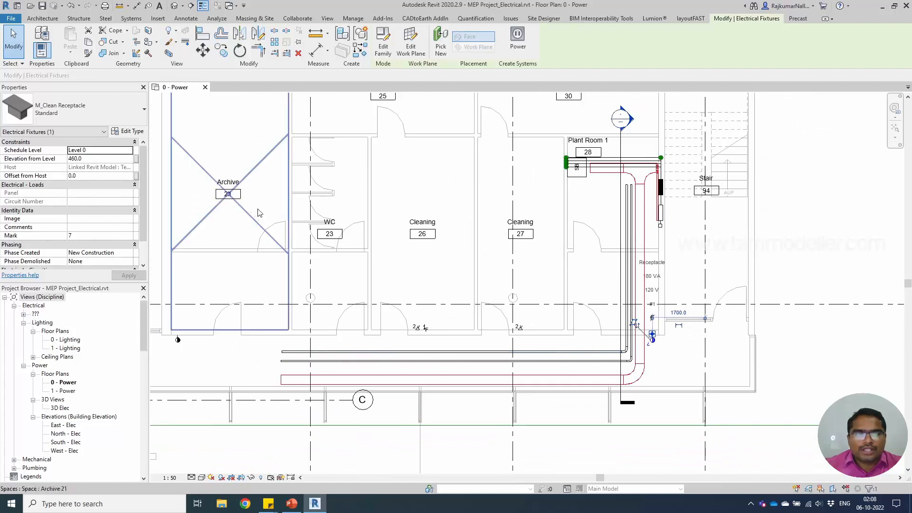
left_click(127, 132)
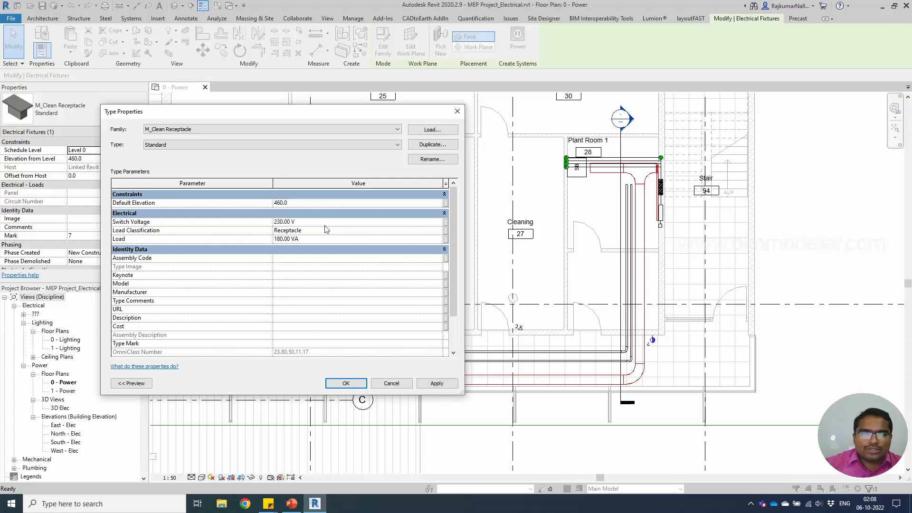
left_click(344, 383)
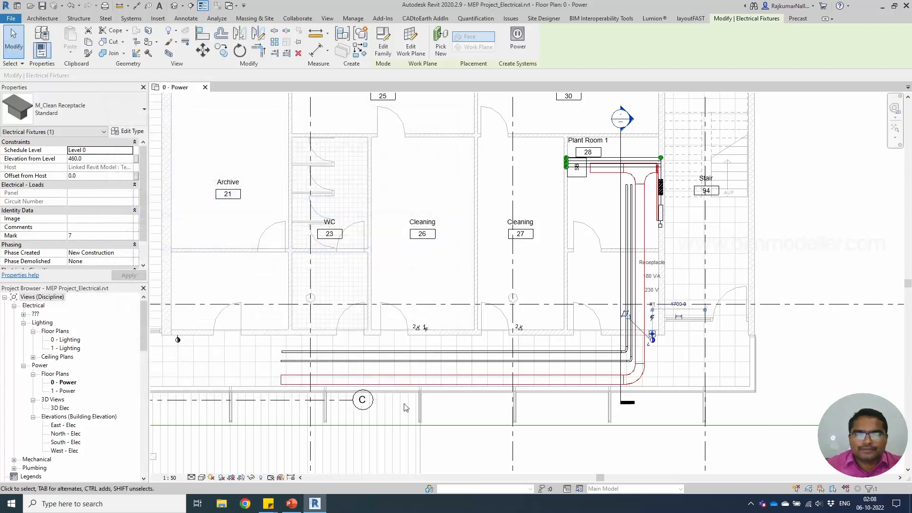
Step: Check the electrical data of the clean receptacle below Archive 21 and the twin switched socket outlet in Cleaning 27
left_click(178, 339)
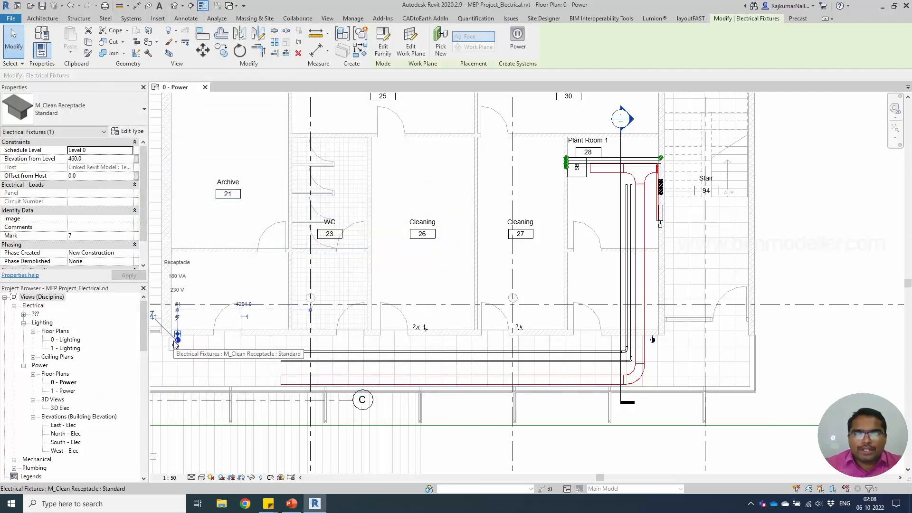
left_click(130, 133)
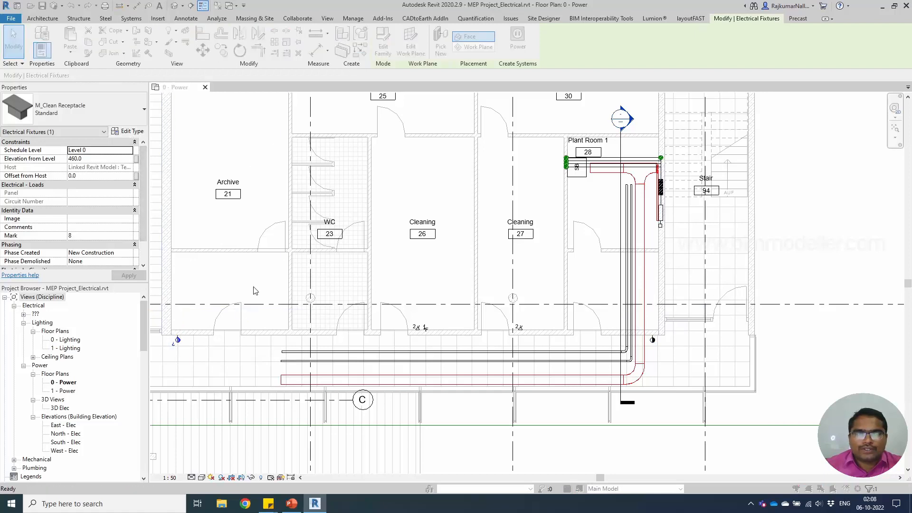
key("Escape")
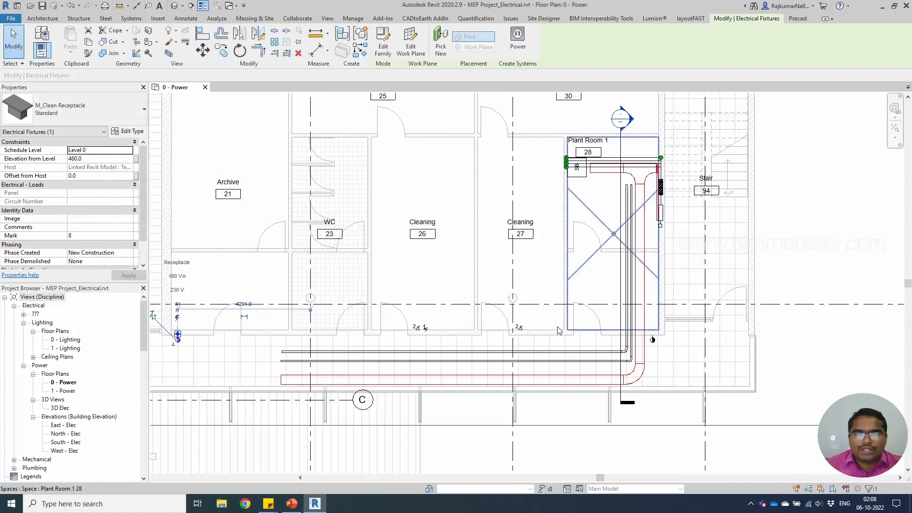
key("Escape")
left_click(520, 327)
scroll(522, 328, "up", 4)
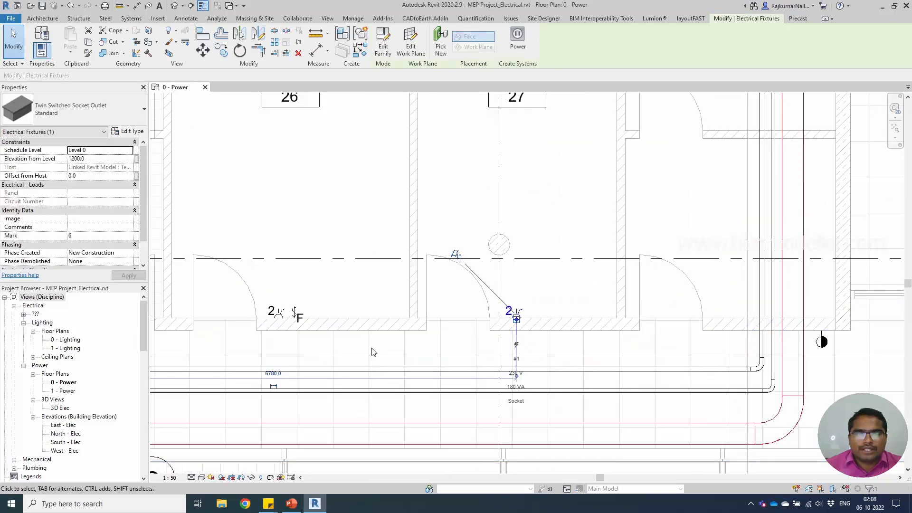
Step: Edit the Switch Voltage in the type properties of the Motorized Door switch in Cleaning 26, and clear the selection
left_click(297, 318)
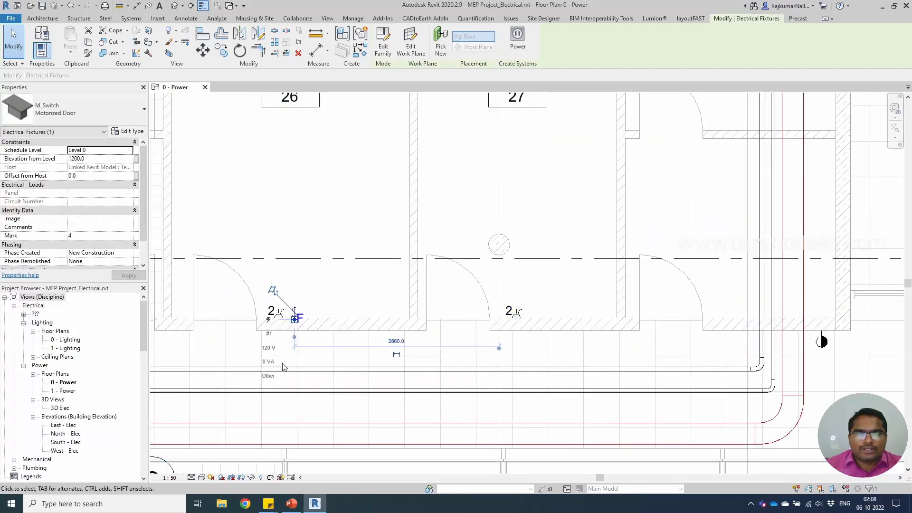
left_click(125, 132)
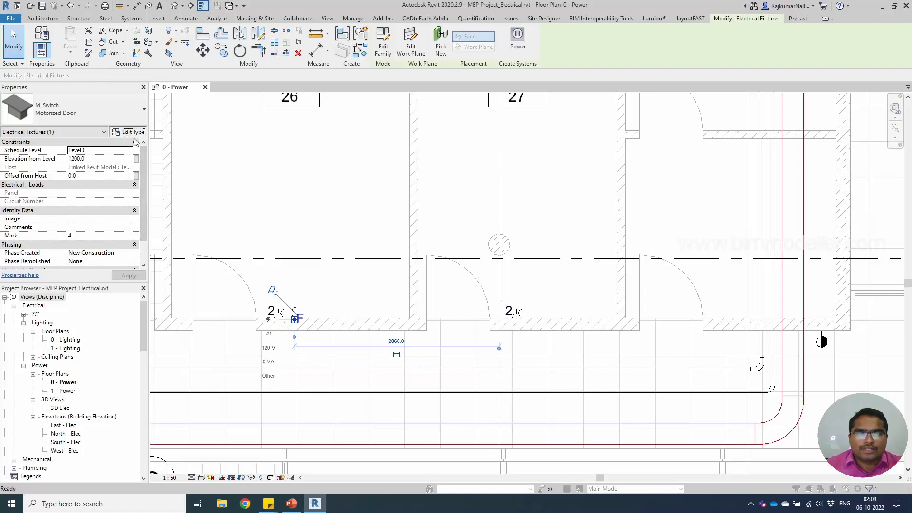
left_click(320, 225)
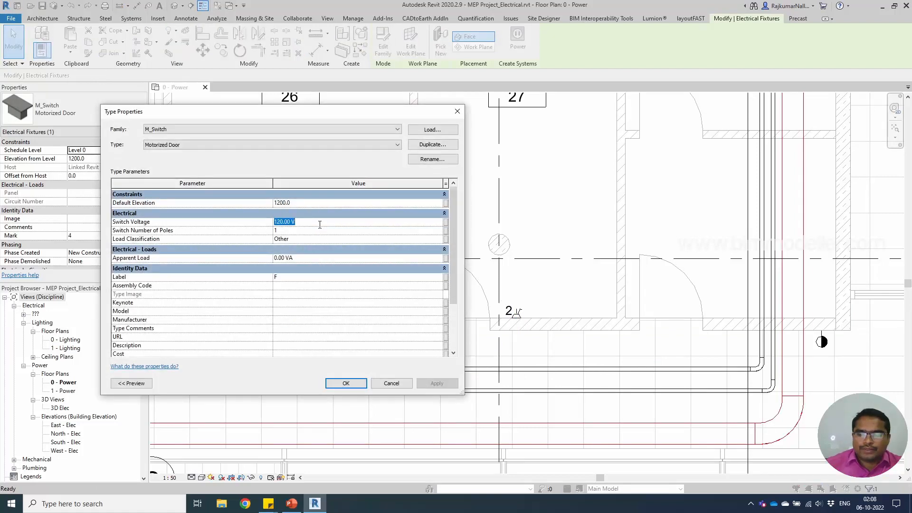
left_click(346, 383)
scroll(359, 381, "down", 2)
key("Escape")
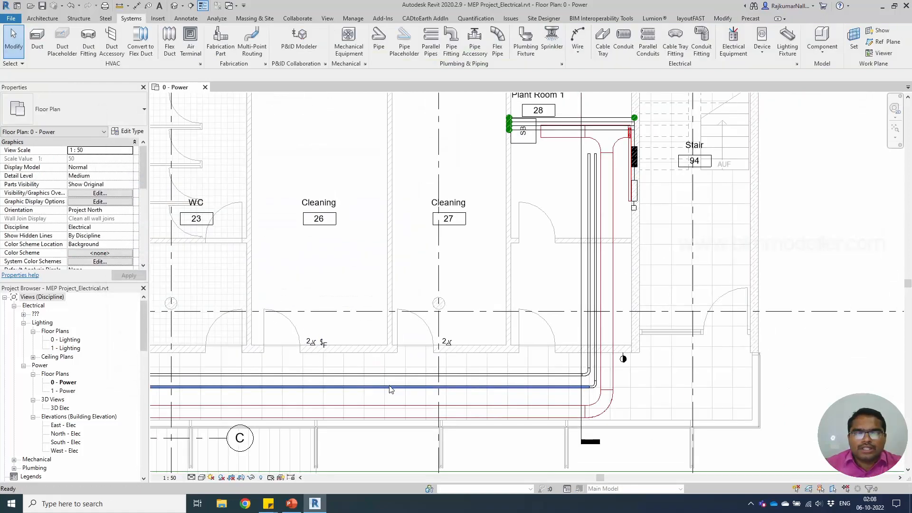
Step: Select all clean receptacle instances visible in the view to check which fixtures belong together, and clear the selection
left_click(624, 360)
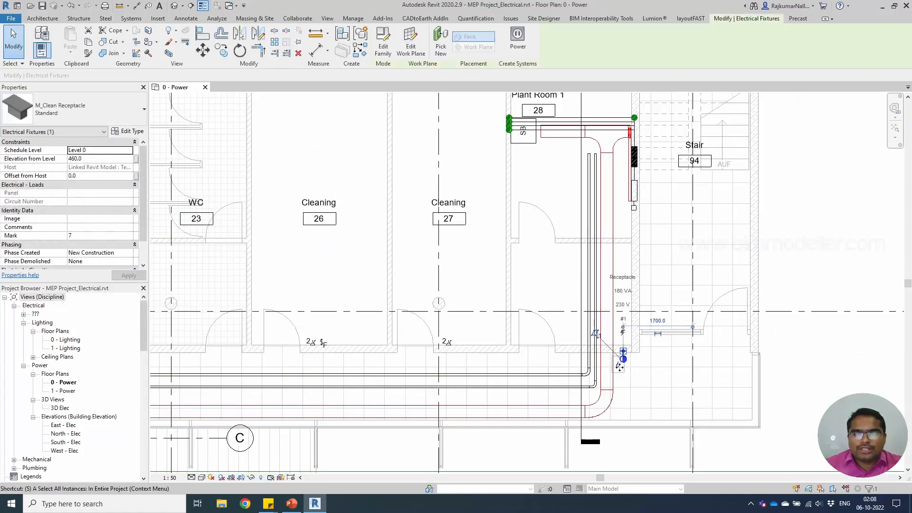
middle_click_drag(621, 357, 800, 367)
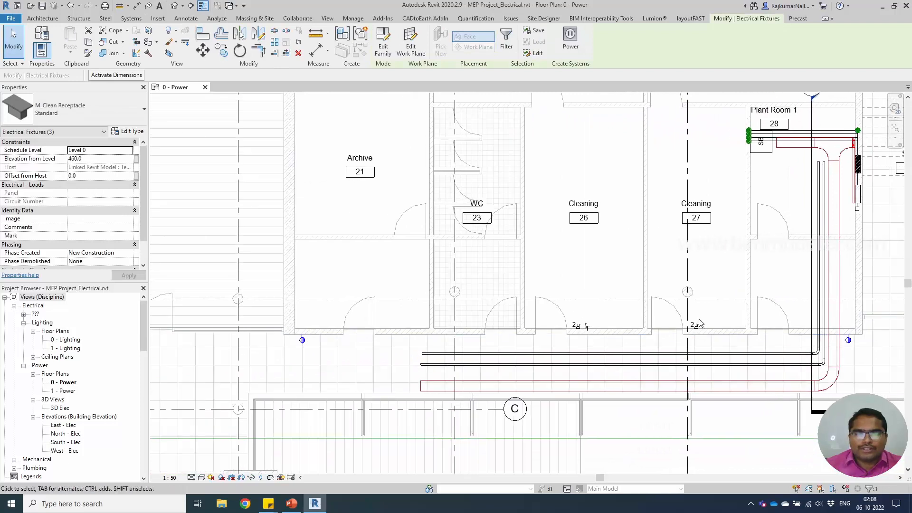
scroll(703, 314, "down", 2)
right_click(439, 332)
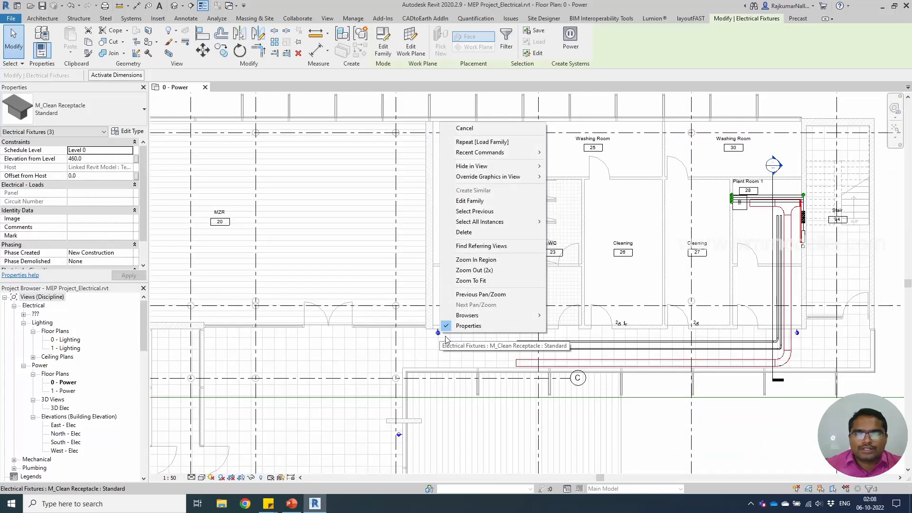
mouse_move(516, 219)
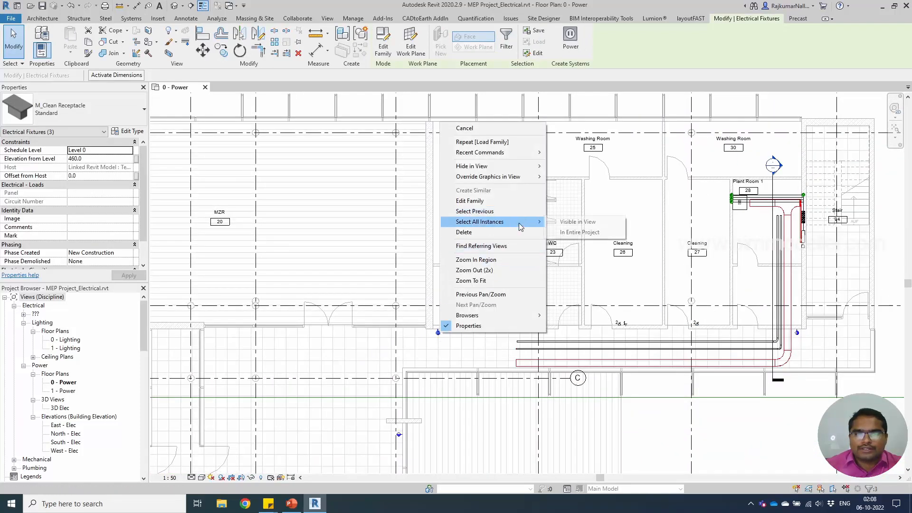
left_click(577, 221)
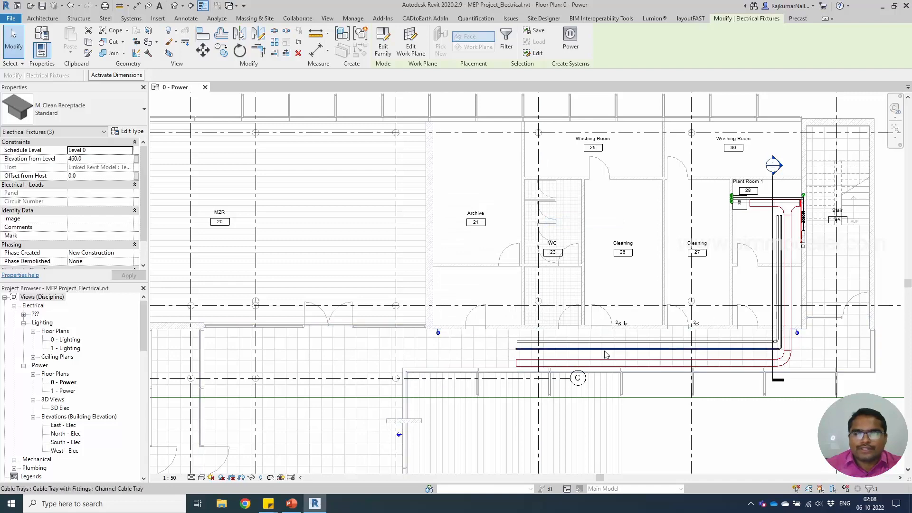
middle_click_drag(610, 358, 408, 370)
key("Escape")
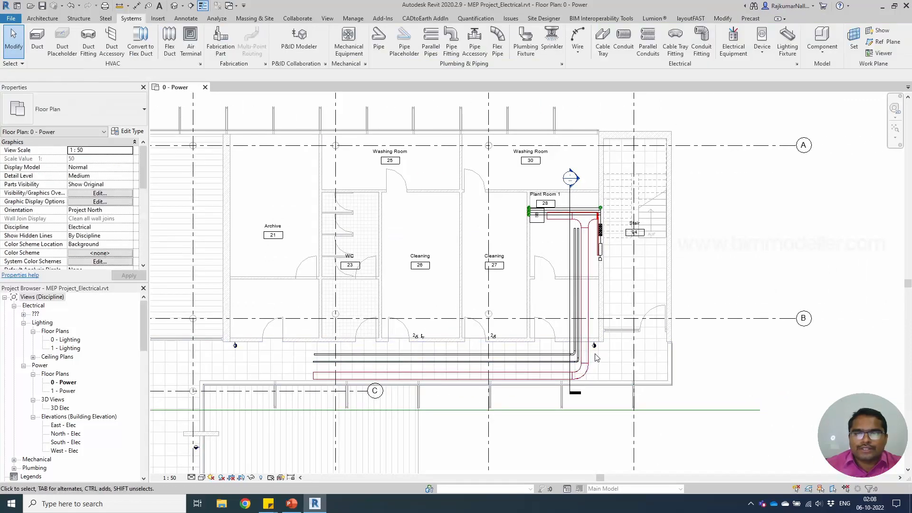
Step: Create a power circuit from the clean receptacle on the corridor wall near Stair 94
left_click(597, 353)
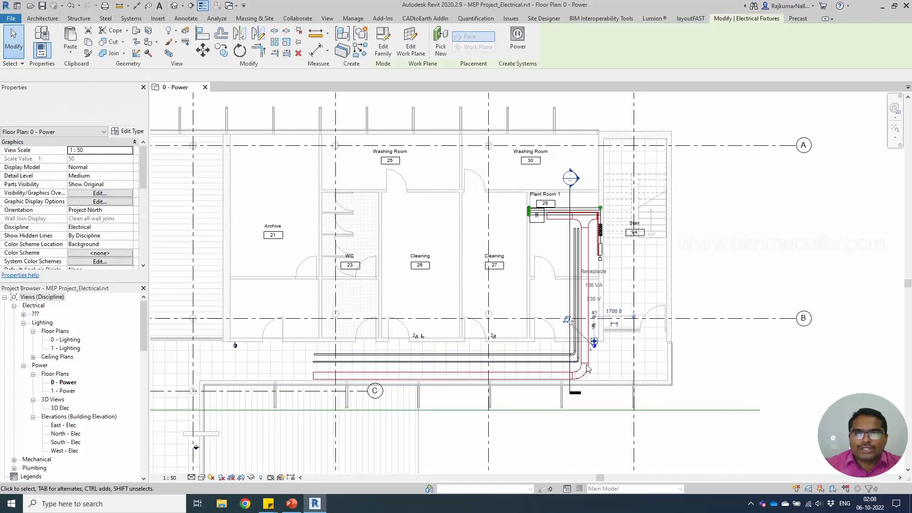
left_click(517, 38)
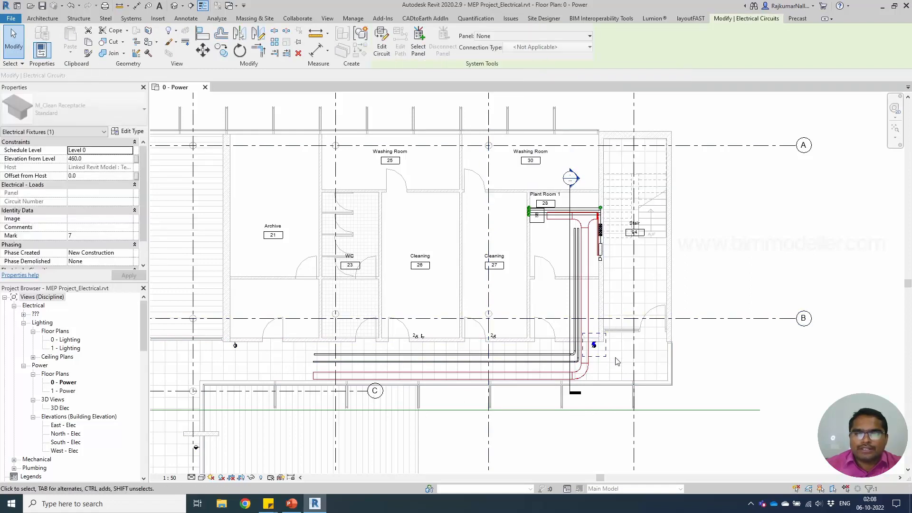
scroll(613, 357, "up", 5)
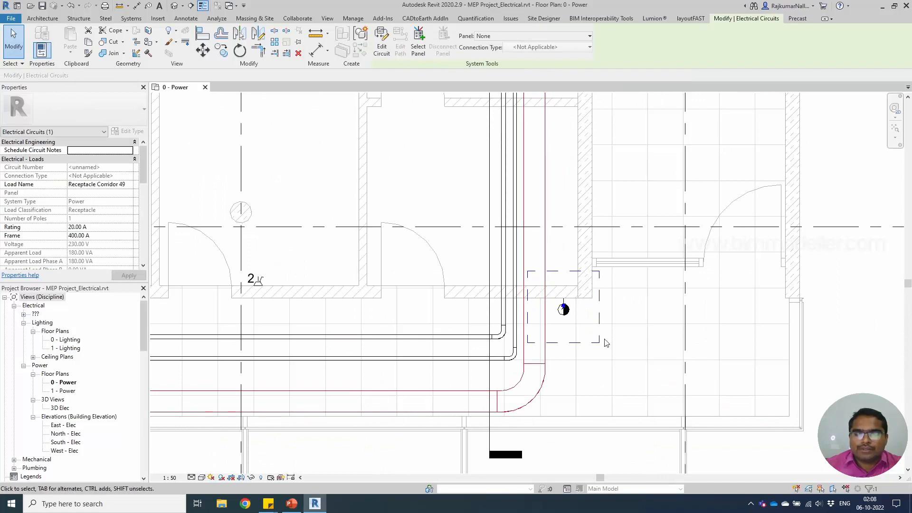
scroll(589, 389, "down", 2)
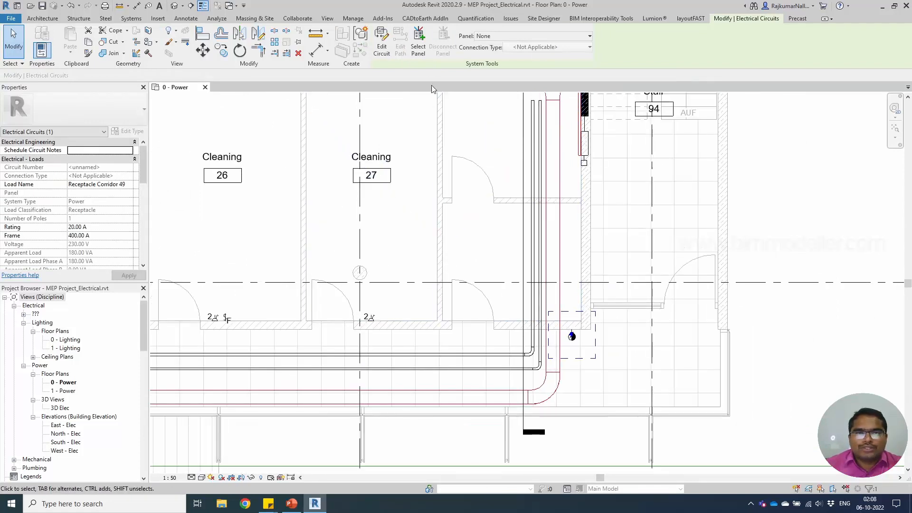
Step: Check the properties of the new circuit at the corridor receptacle near Stair 94, and clear the selection
left_click(584, 342)
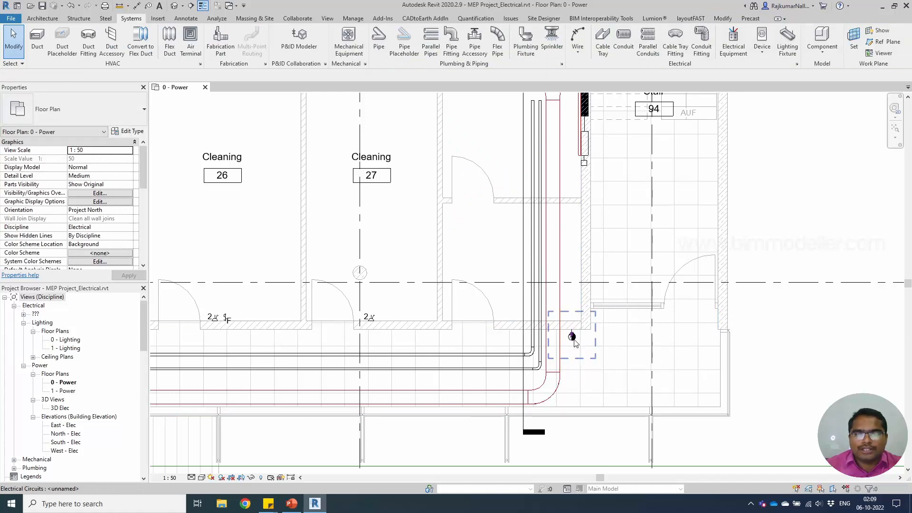
left_click(574, 338)
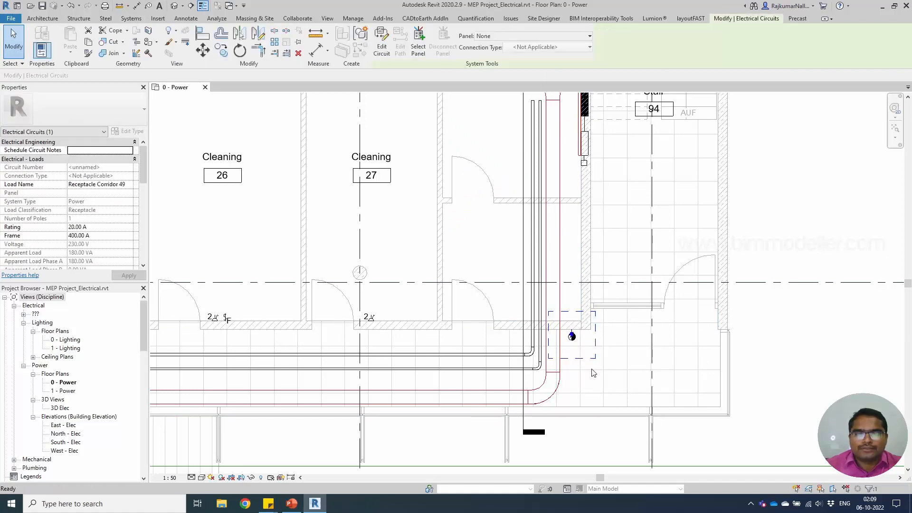
left_click(593, 373)
Step: Edit the circuit of the receptacle near Stair 94, adding the clean receptacles below Archive 21 and on the wall below grid C
left_click(573, 337)
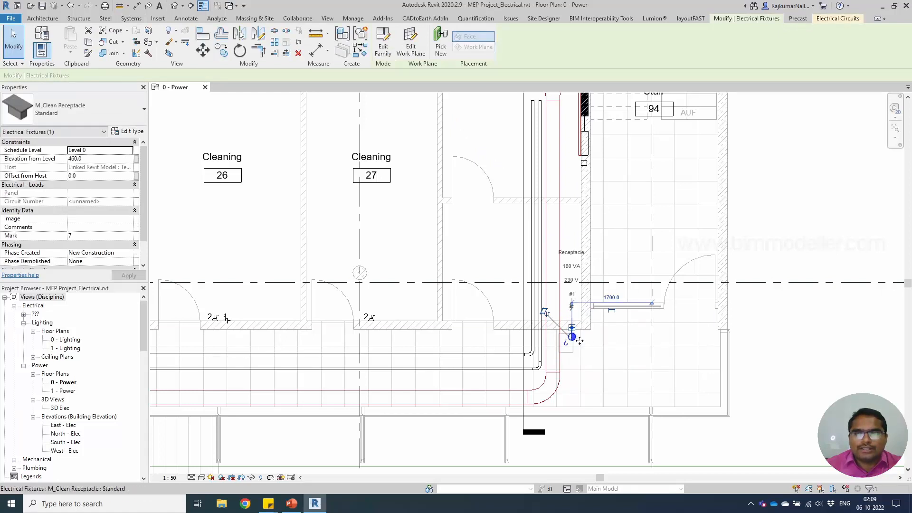
left_click(832, 22)
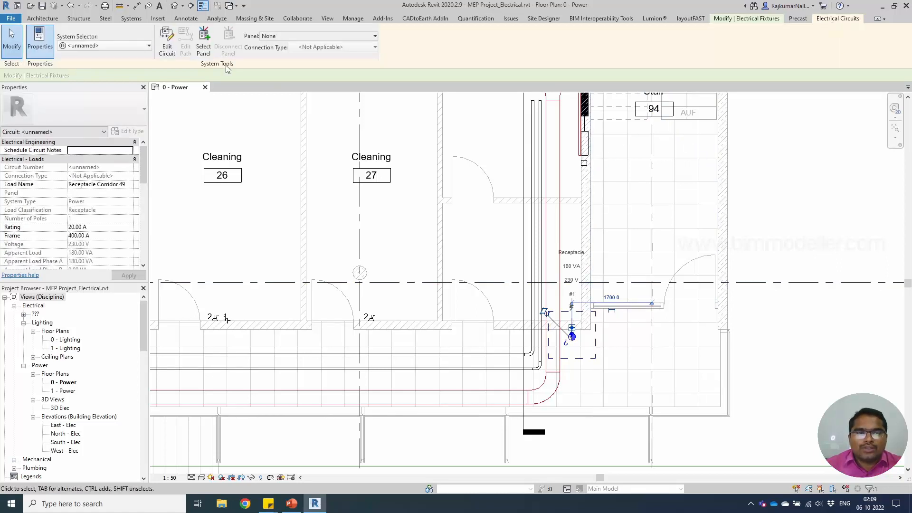
scroll(411, 246, "down", 3)
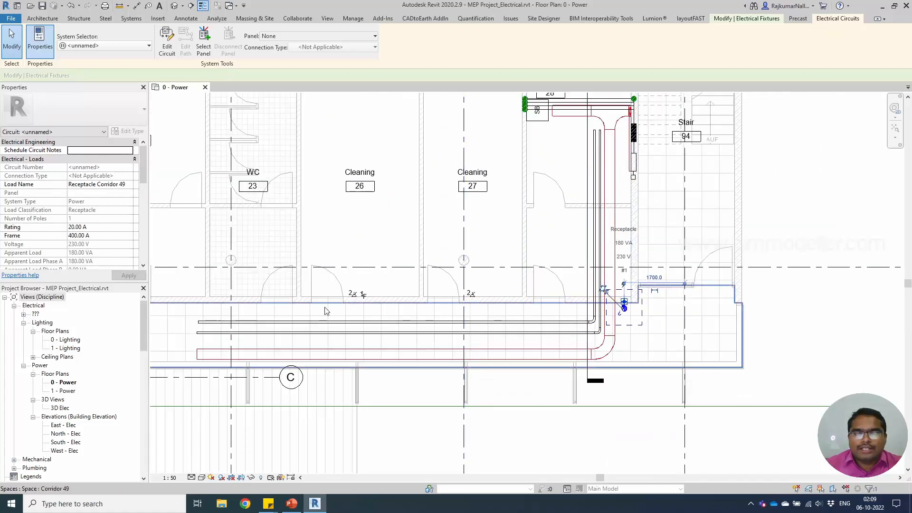
middle_click_drag(330, 314, 547, 300)
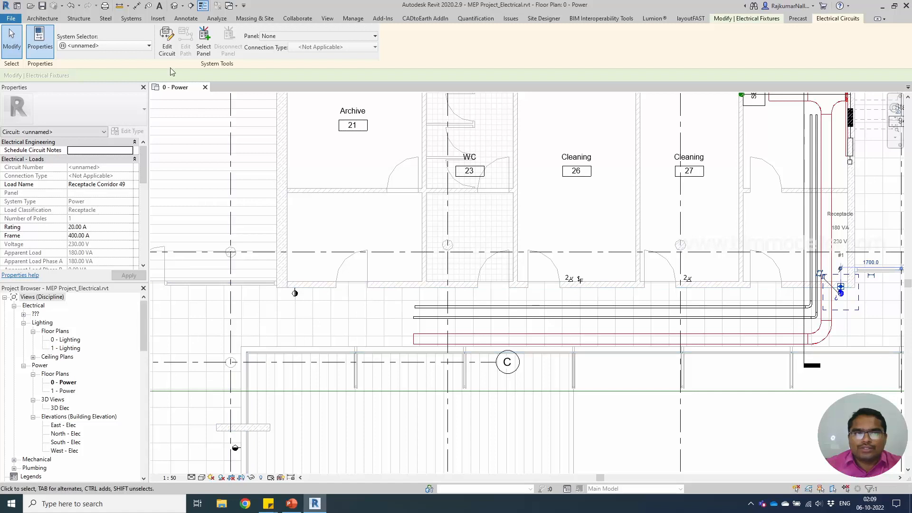
left_click(166, 42)
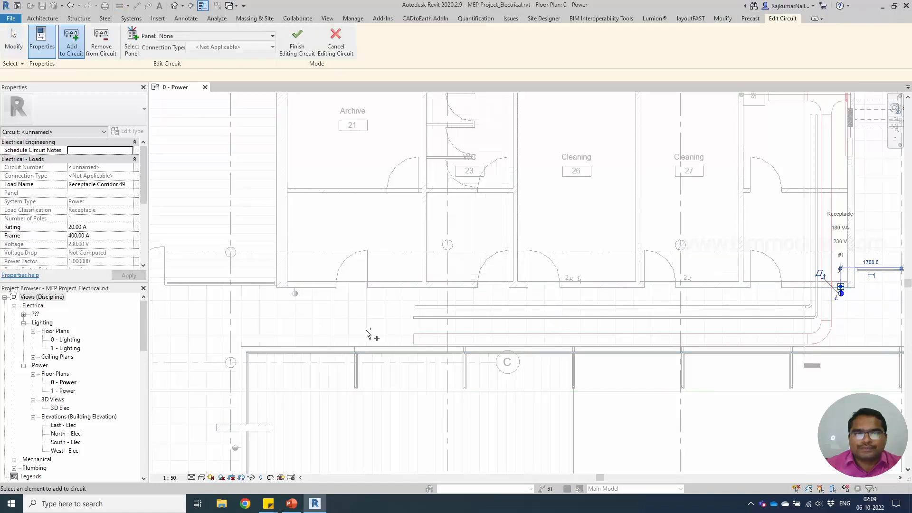
left_click(235, 449)
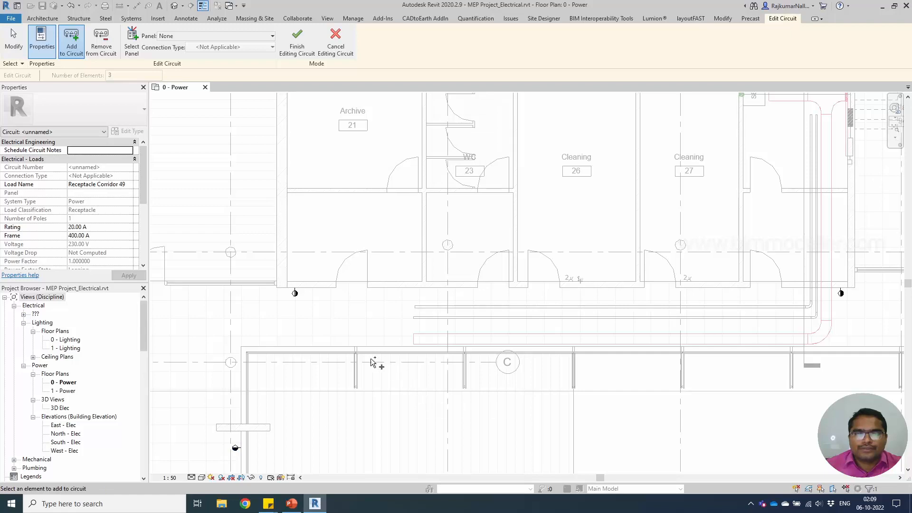
Step: Assign the circuit to the Single Phase Power panel on the wall beside Stair 94 and finish editing the circuit
scroll(326, 240, "down", 3)
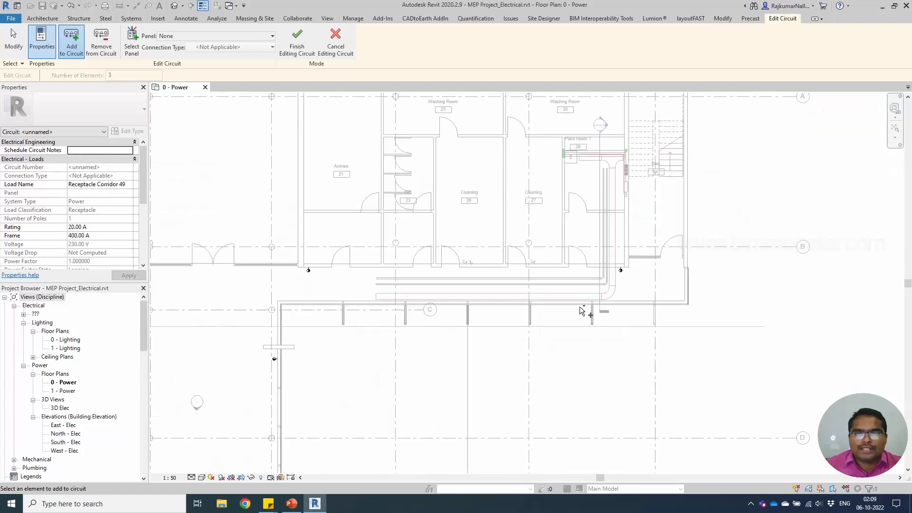
scroll(326, 271, "up", 2)
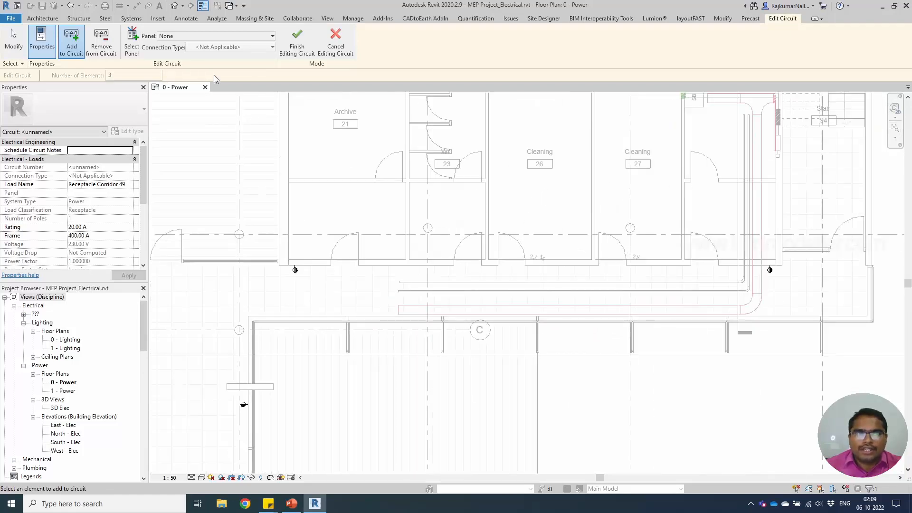
middle_click_drag(353, 184, 209, 163)
middle_click_drag(629, 218, 545, 331)
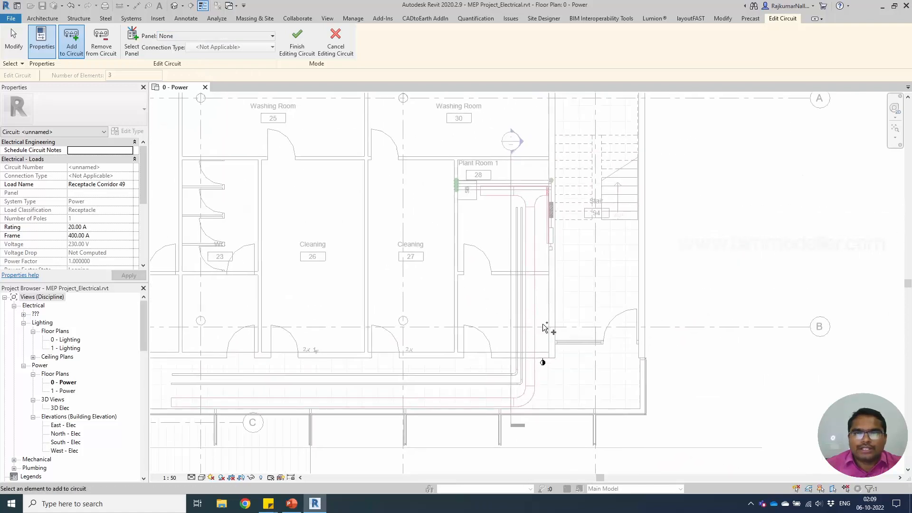
left_click(134, 38)
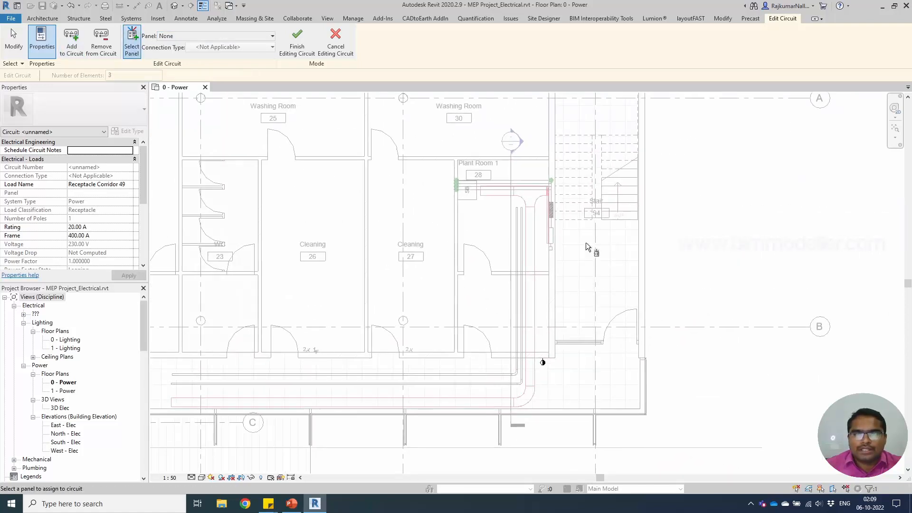
left_click(554, 235)
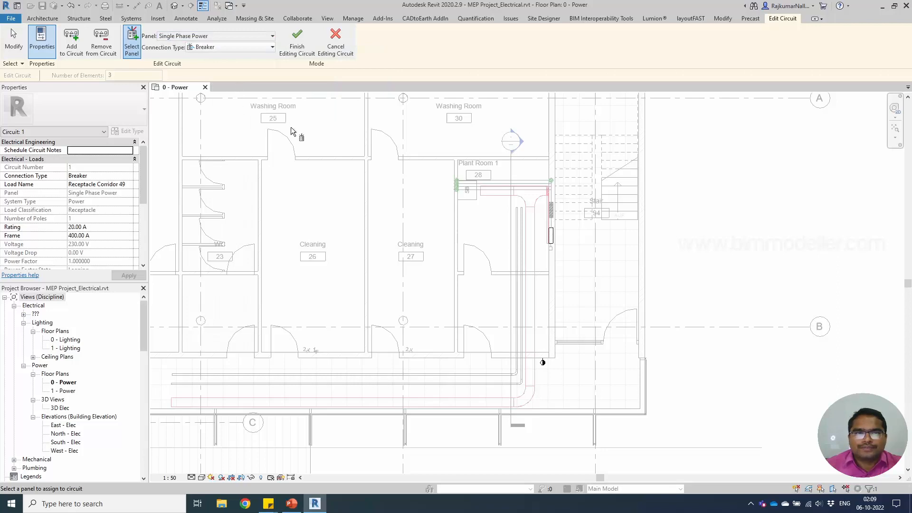
left_click(297, 41)
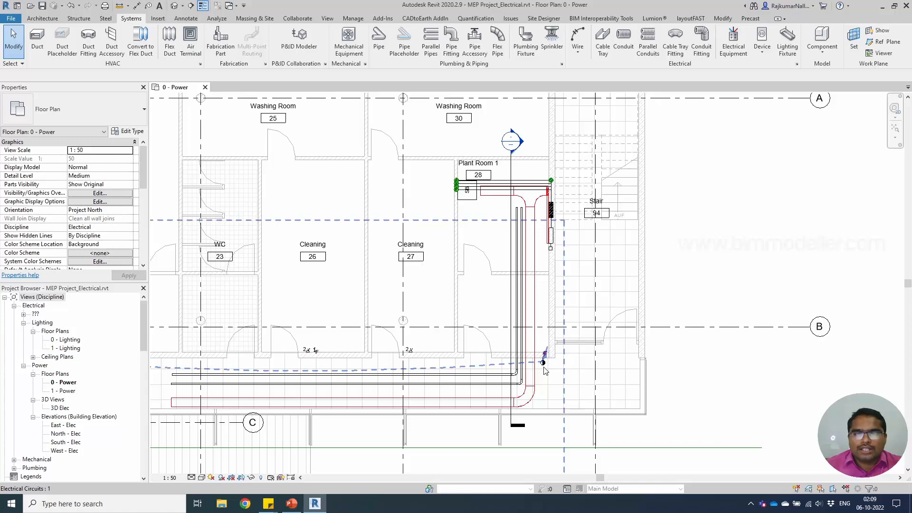
Step: Convert the power circuit linking the three clean receptacles into arc wires, and clear the selection
left_click(544, 367)
scroll(544, 371, "down", 3)
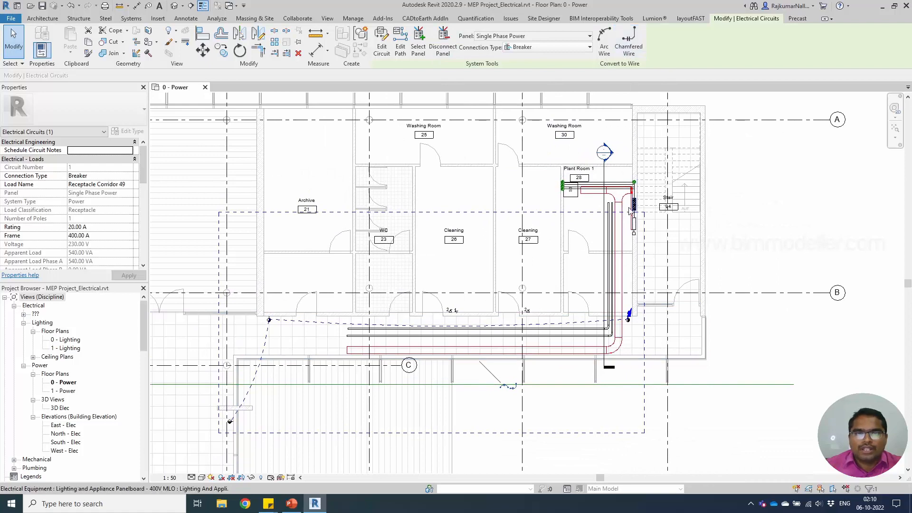
left_click(604, 52)
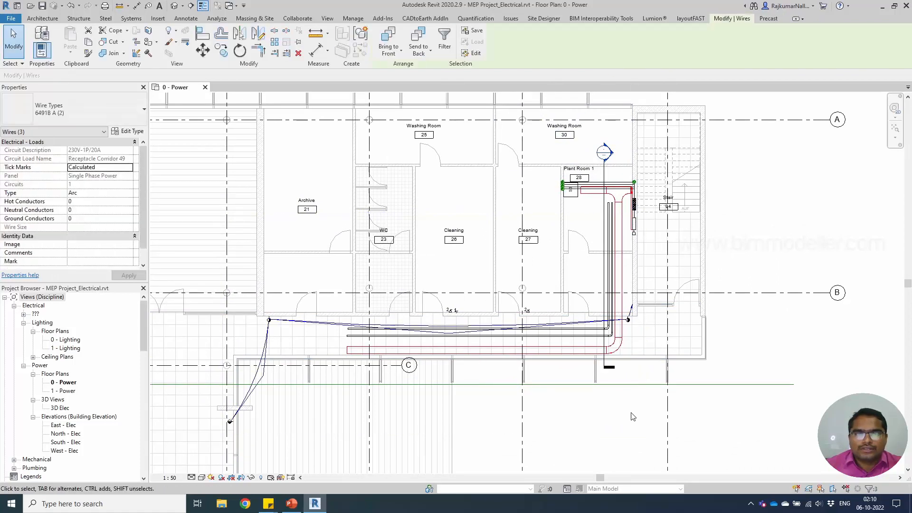
left_click(464, 394)
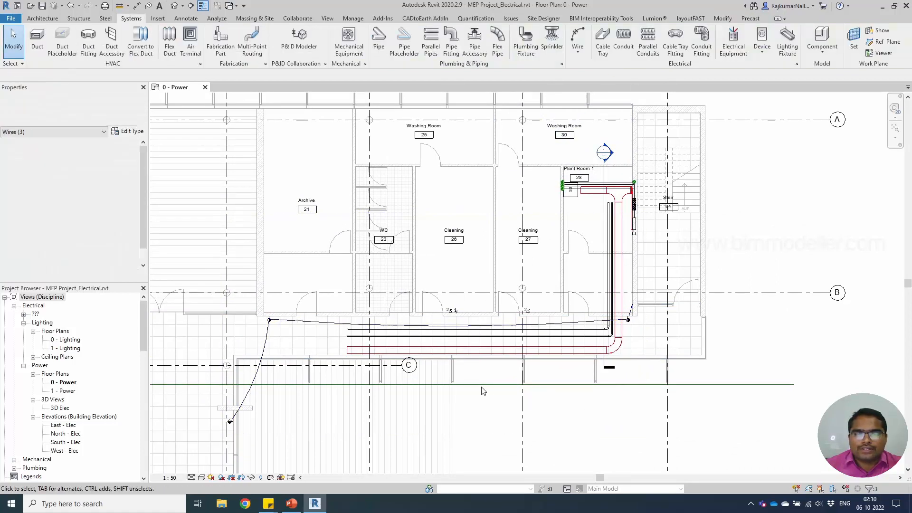
Step: Check the properties of the arc wire running along the corridor between the two receptacles, and clear the selection
left_click(571, 328)
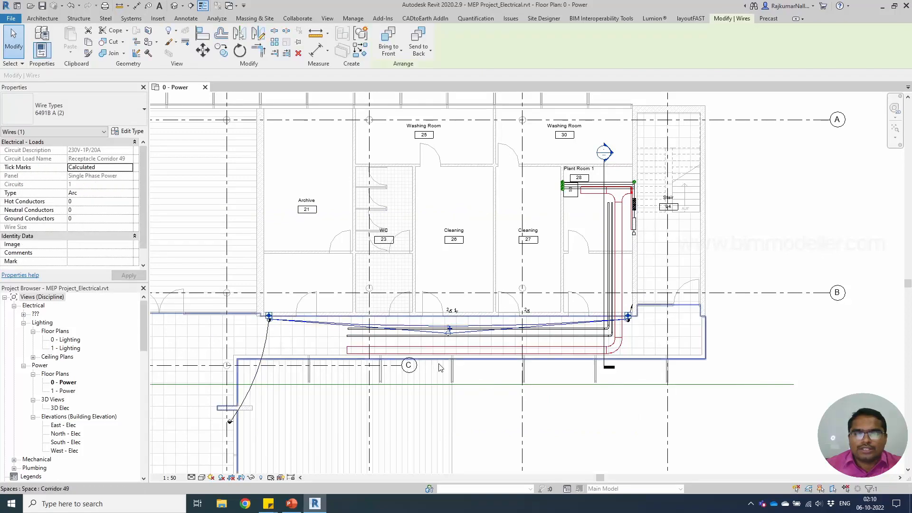
scroll(474, 376, "up", 1)
left_click(684, 320)
scroll(662, 288, "up", 2)
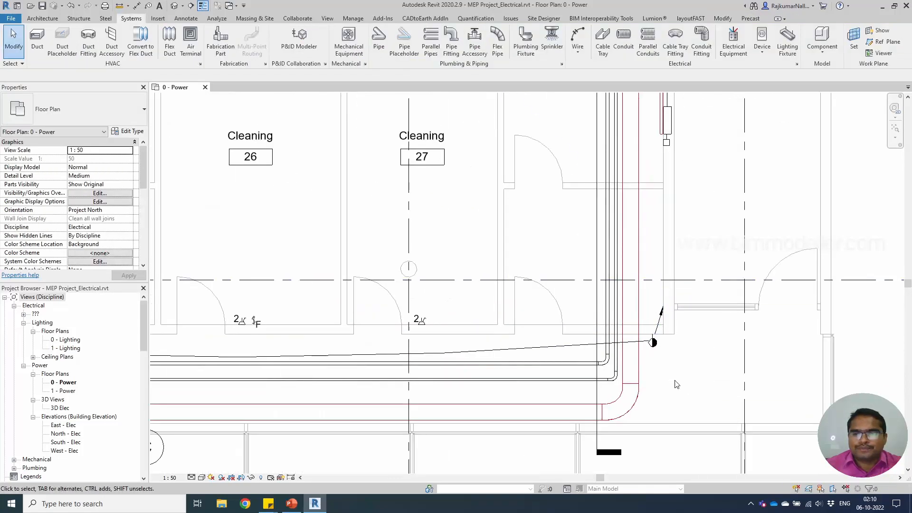
Step: Examine the home run wire at the receptacle near Stair 94 and its direction towards the panel, and clear the selection
left_click(658, 326)
scroll(652, 326, "up", 1)
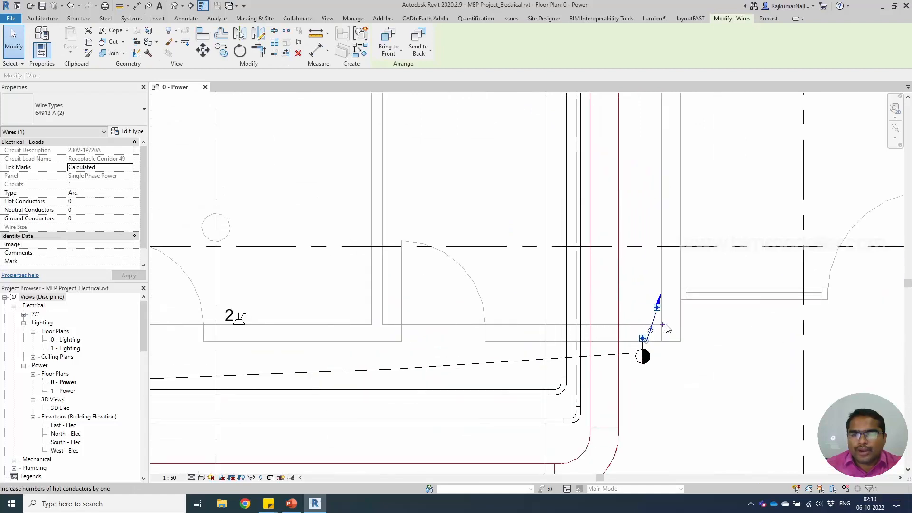
scroll(665, 333, "up", 1)
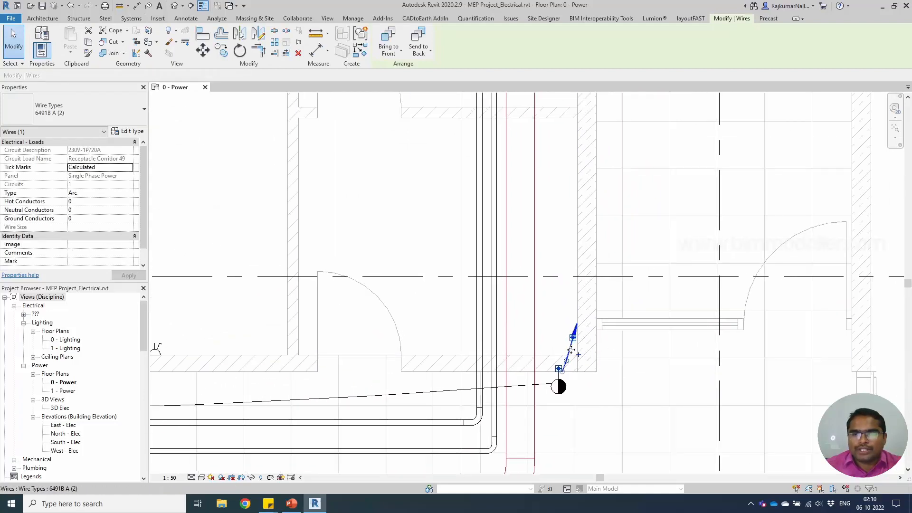
scroll(571, 350, "down", 1)
middle_click_drag(595, 239, 590, 356)
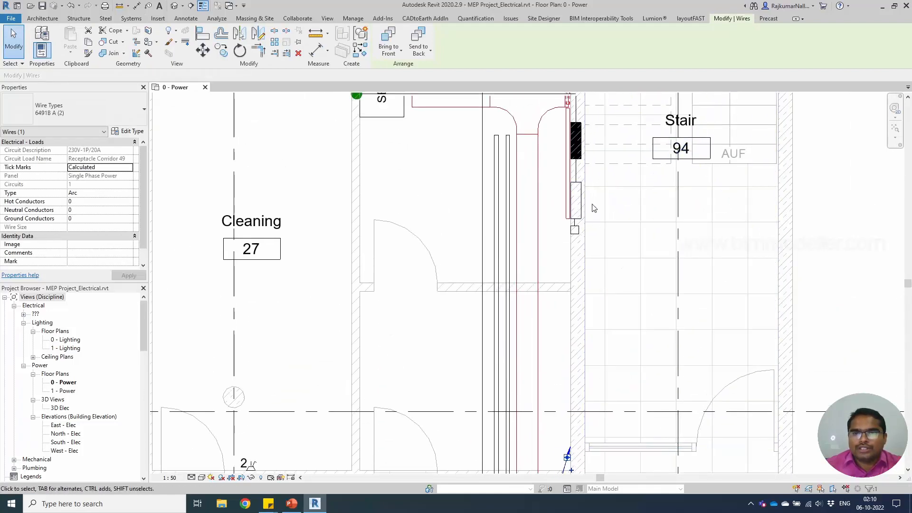
scroll(594, 207, "down", 1)
middle_click_drag(570, 421, 592, 345)
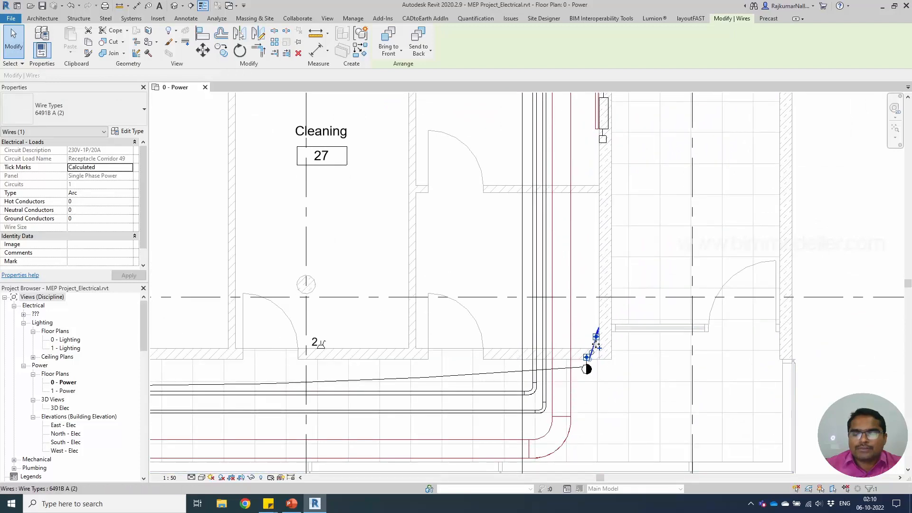
scroll(597, 346, "up", 1)
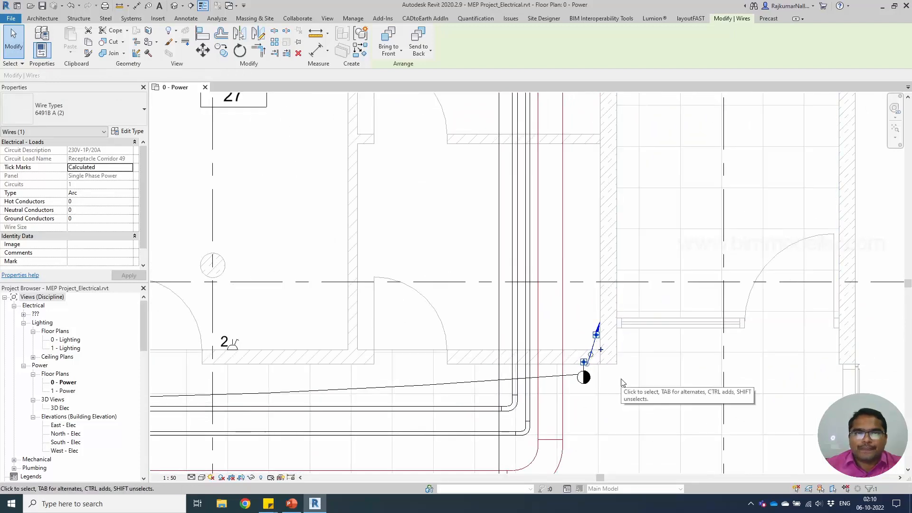
left_click(621, 382)
Step: Delete the power circuit at the receptacle near Stair 94, keeping its arc wires in the plan
scroll(618, 382, "down", 2)
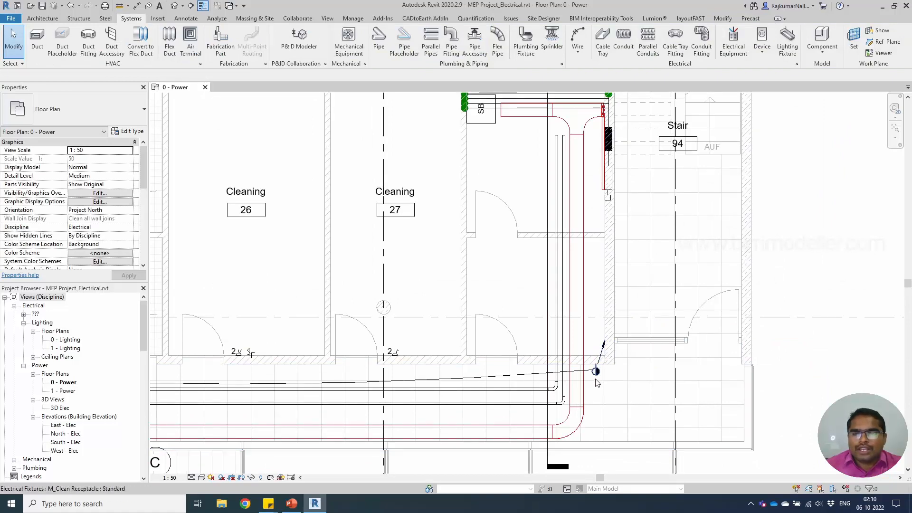
scroll(597, 383, "down", 3)
key("Tab")
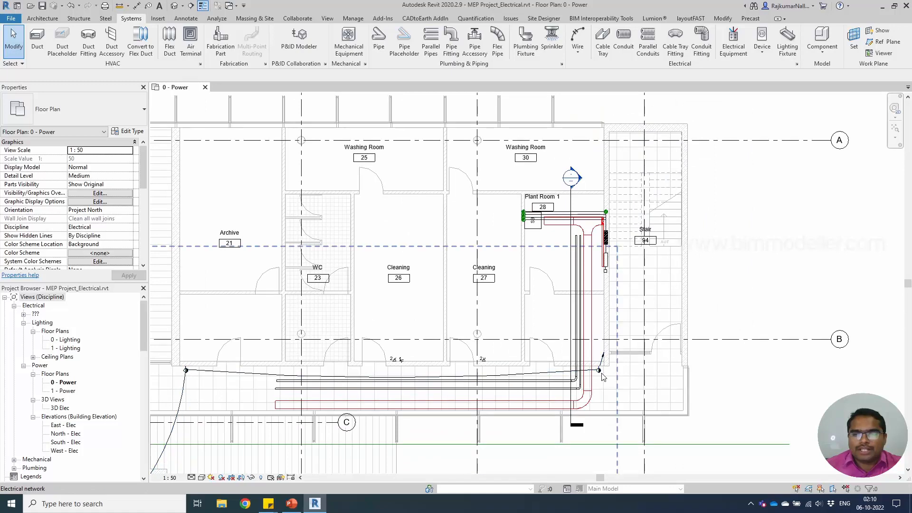
left_click(602, 377)
scroll(573, 364, "down", 2)
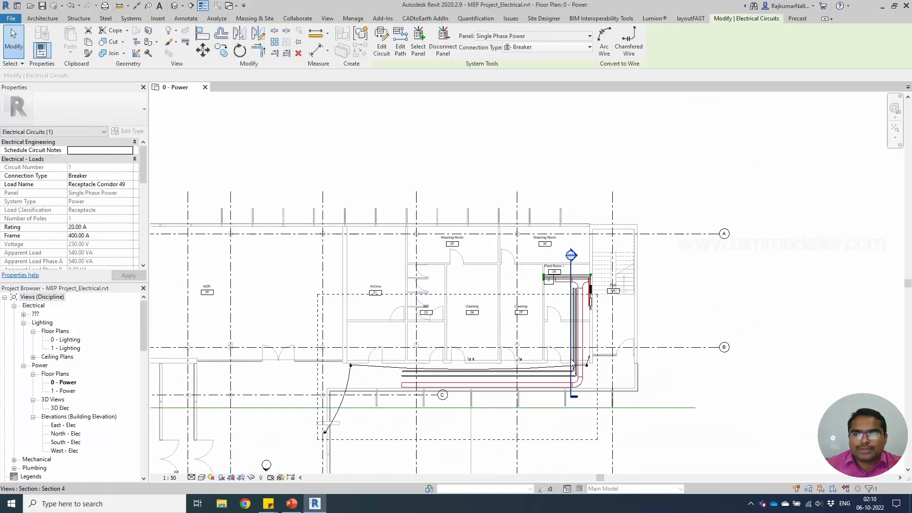
key("Escape")
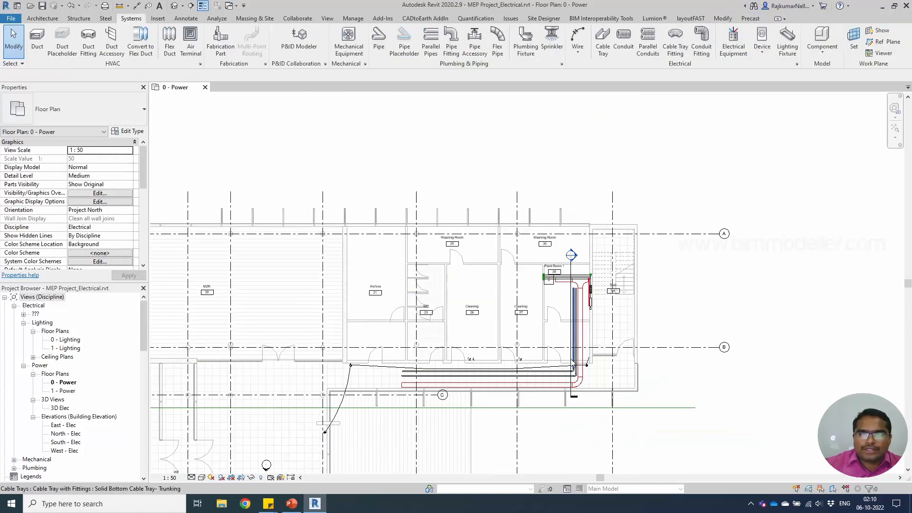
Step: Check the panel and circuit data of the clean receptacle near Stair 94, and undo the circuit deletion
scroll(596, 372, "up", 3)
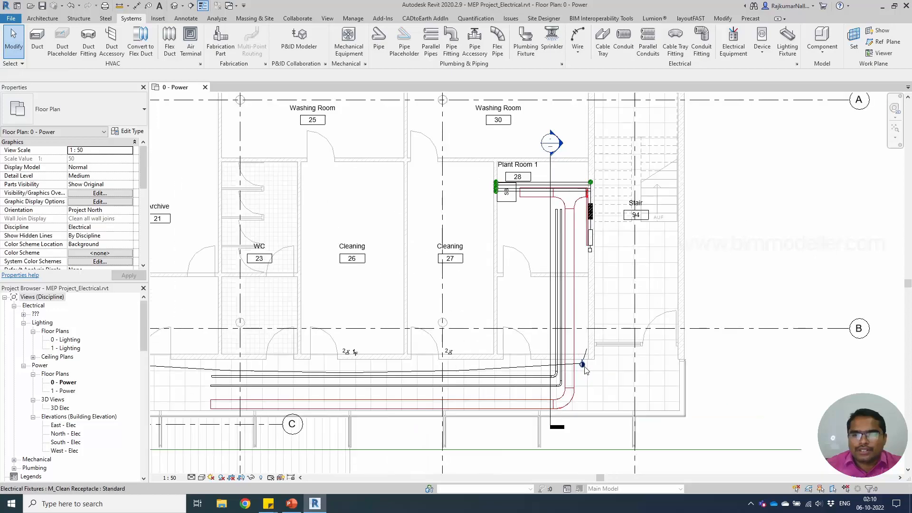
left_click(584, 369)
scroll(585, 370, "up", 4)
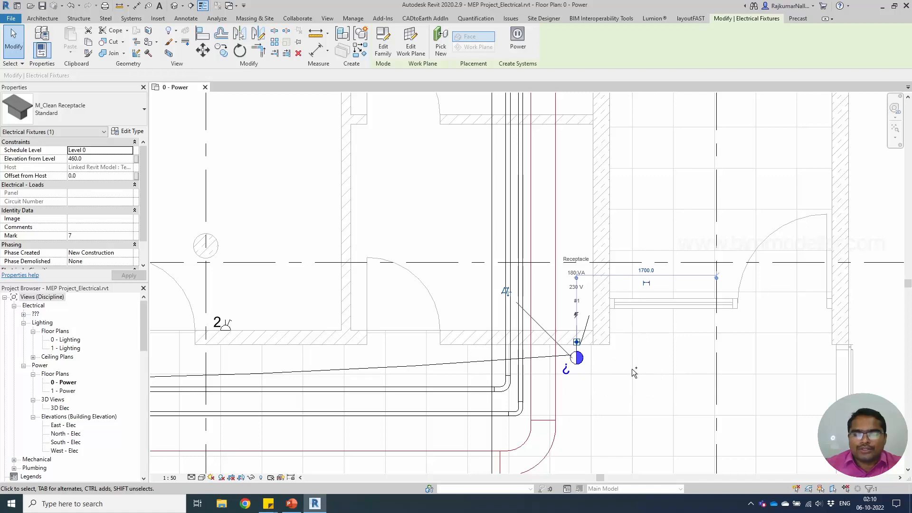
key("Escape")
scroll(632, 373, "down", 5)
scroll(589, 363, "up", 5)
scroll(589, 366, "up", 4)
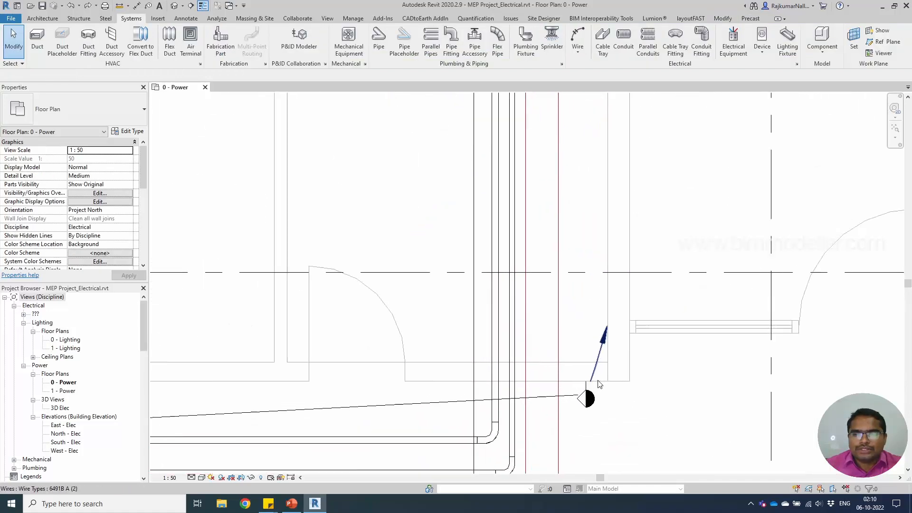
Step: Select the clean receptacle near Stair 94 to check its restored panel and circuit number
left_click(585, 402)
scroll(591, 397, "down", 2)
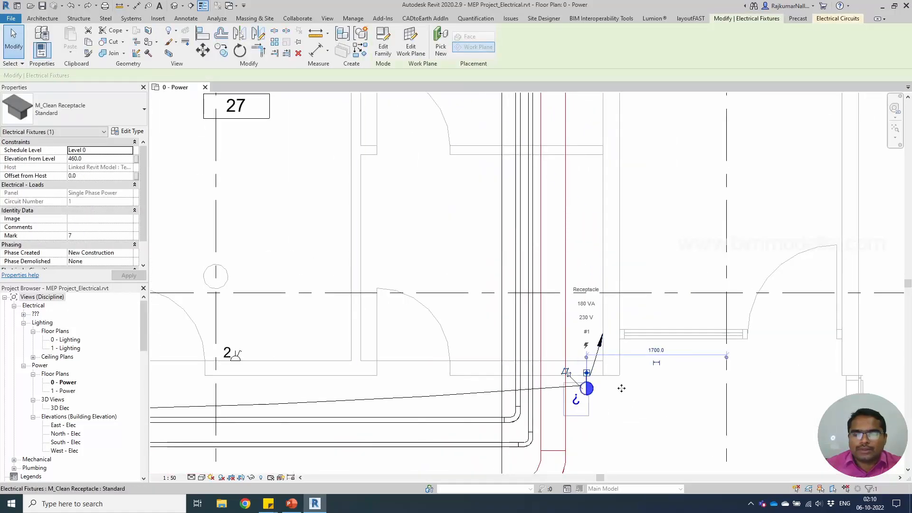
scroll(604, 347, "down", 3)
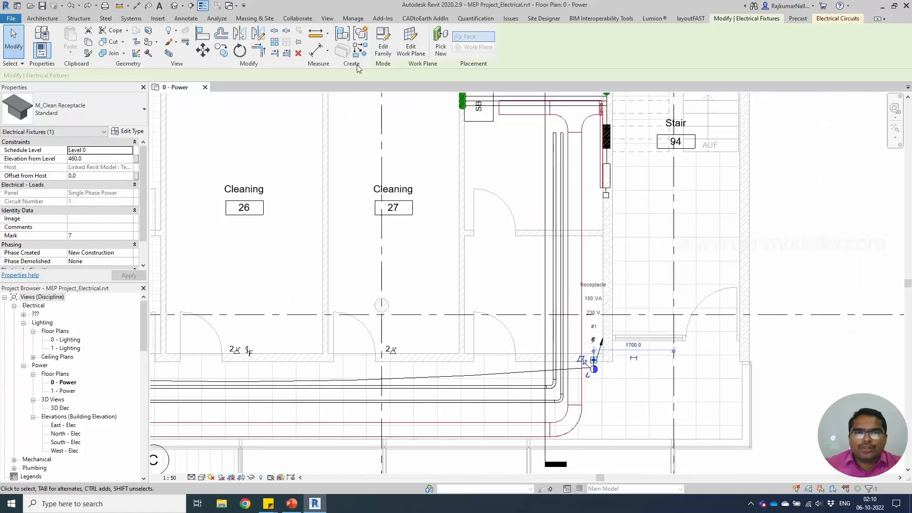
Step: Tag the home run wire at the clean receptacle near Stair 94 by category, with a horizontal attached-end leader
left_click(191, 21)
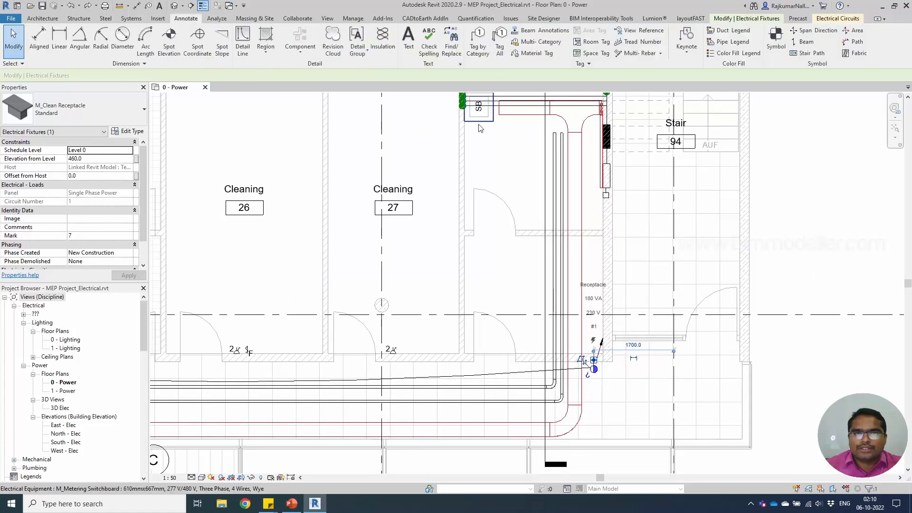
left_click(502, 55)
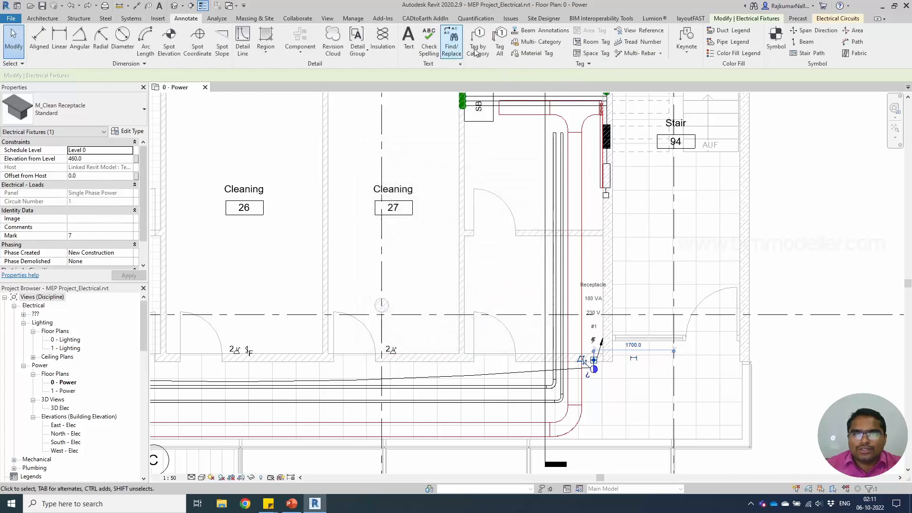
left_click(433, 340)
left_click(478, 43)
scroll(601, 376, "up", 4)
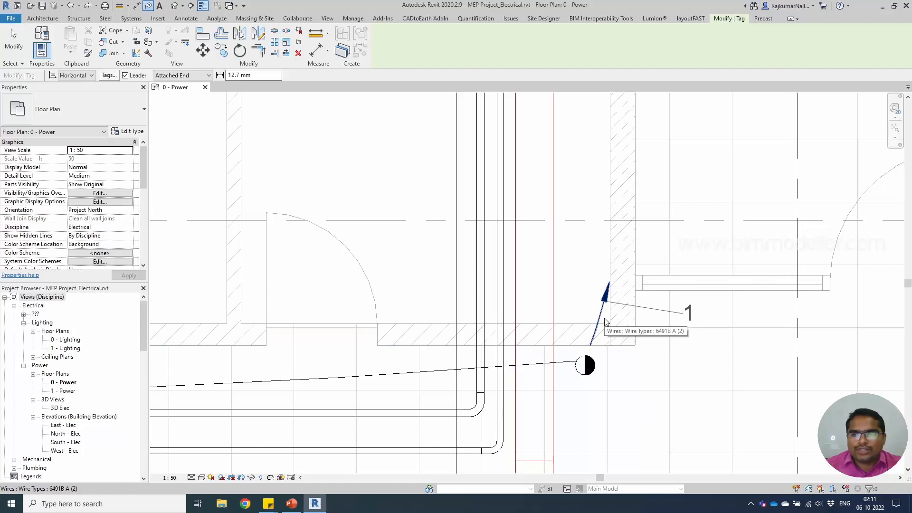
scroll(606, 321, "down", 1)
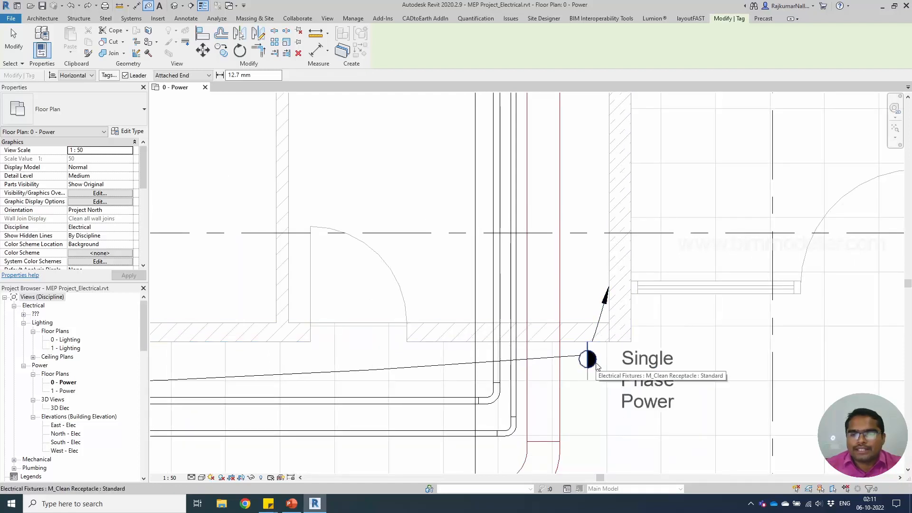
scroll(597, 366, "down", 1)
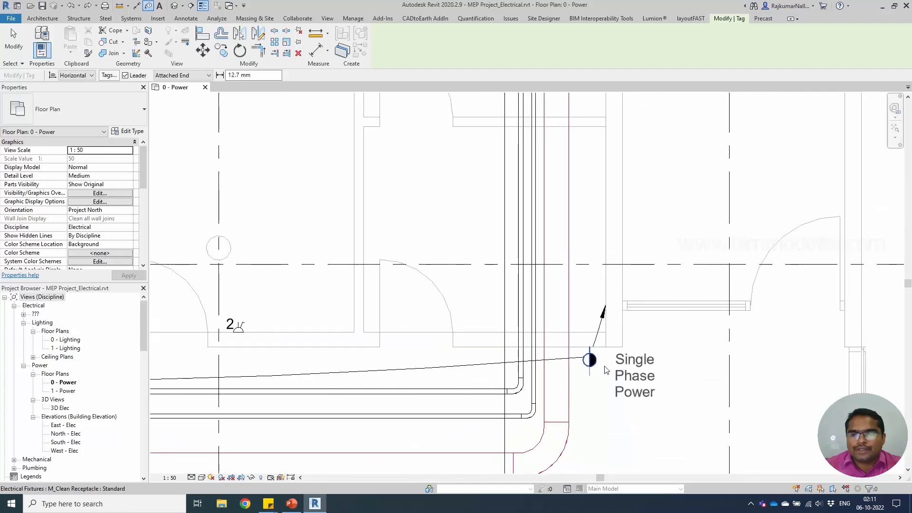
scroll(593, 365, "up", 2)
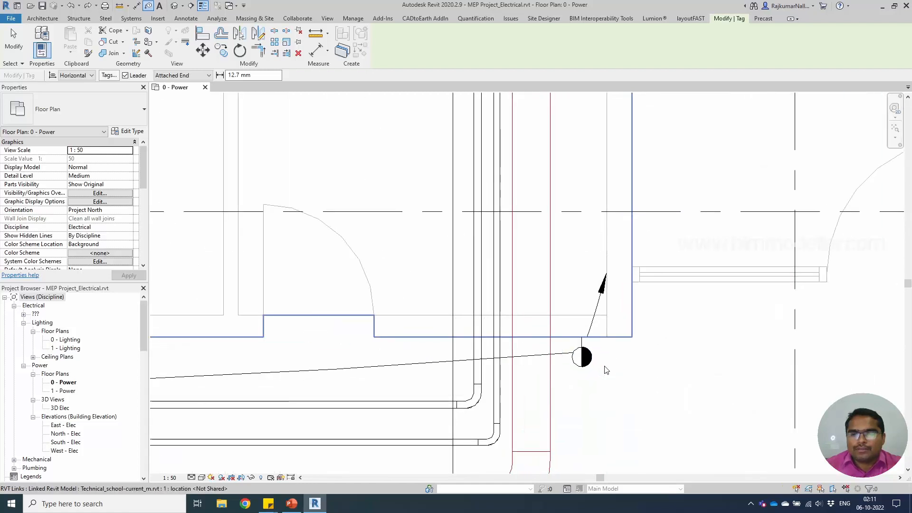
left_click(602, 297)
key("Escape")
Step: Open the placed wire tag's family for editing and open the parameter settings of its Circuits label
left_click(672, 310)
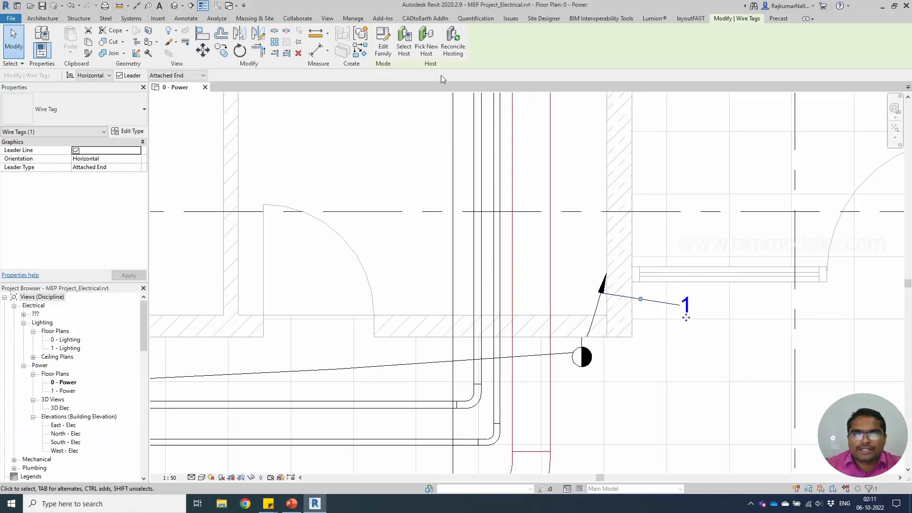
left_click(383, 50)
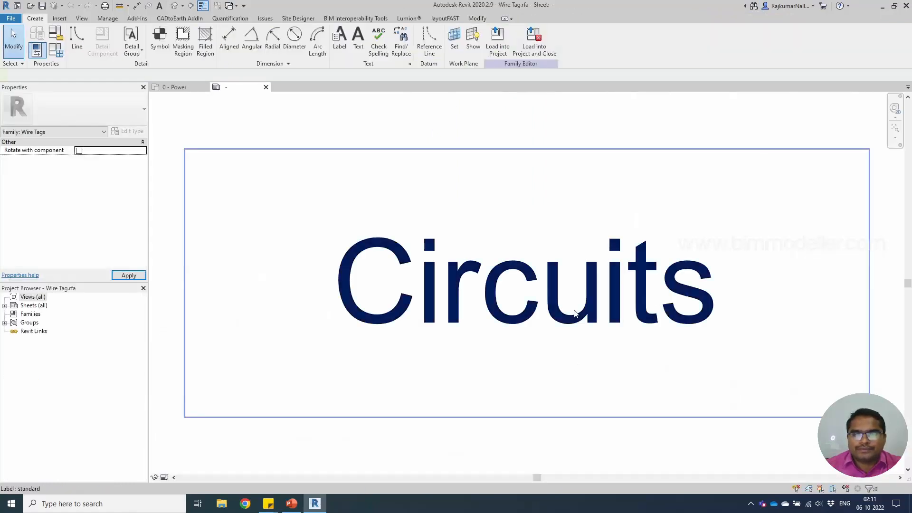
scroll(352, 299, "down", 2)
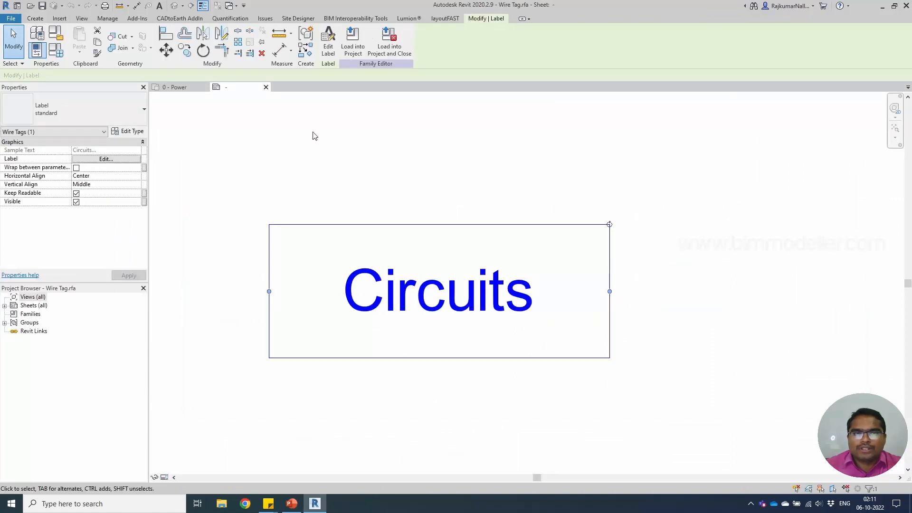
left_click(326, 49)
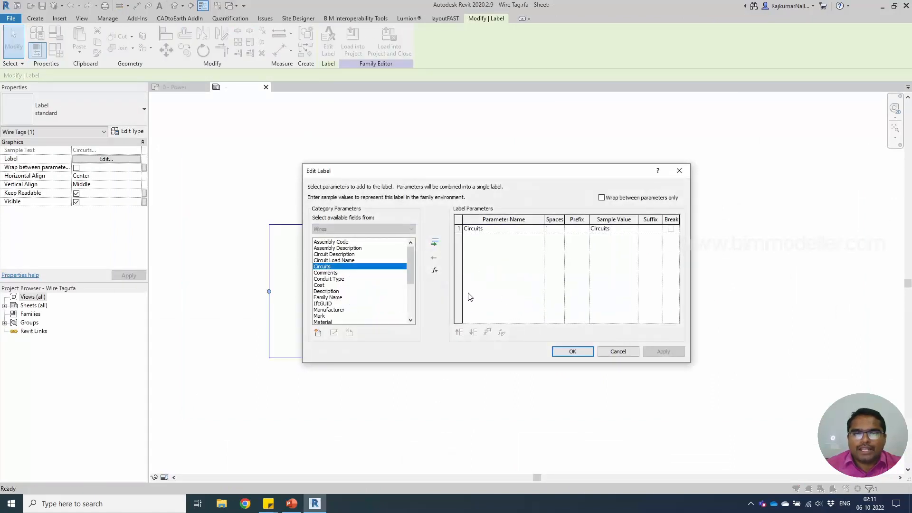
Step: Add the Panel parameter after Circuits in the wire tag label and accept the label changes
left_click(353, 292)
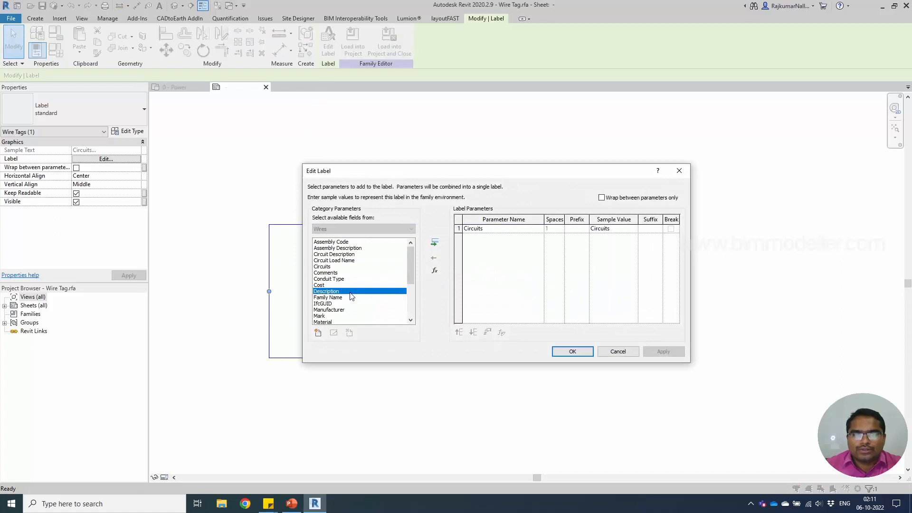
left_click(356, 279)
scroll(356, 280, "down", 1)
key("p")
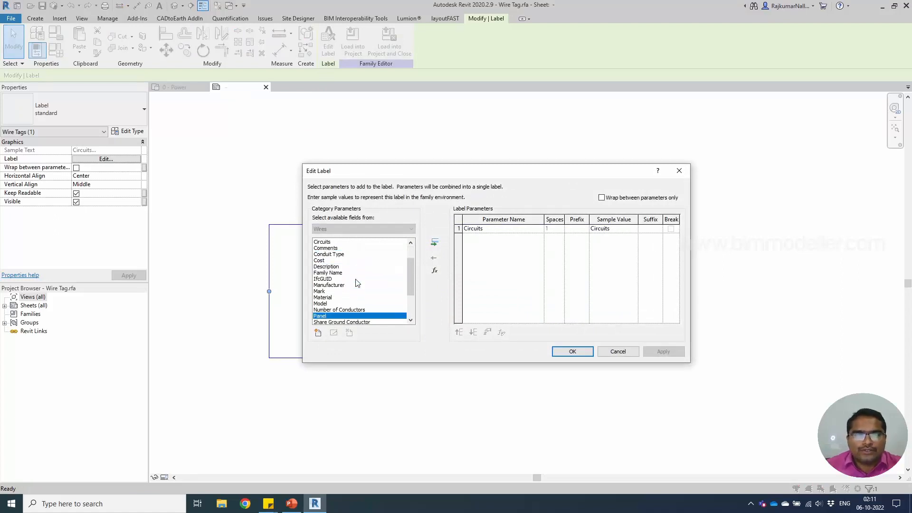
double_click(358, 315)
scroll(364, 305, "down", 1)
scroll(364, 306, "down", 2)
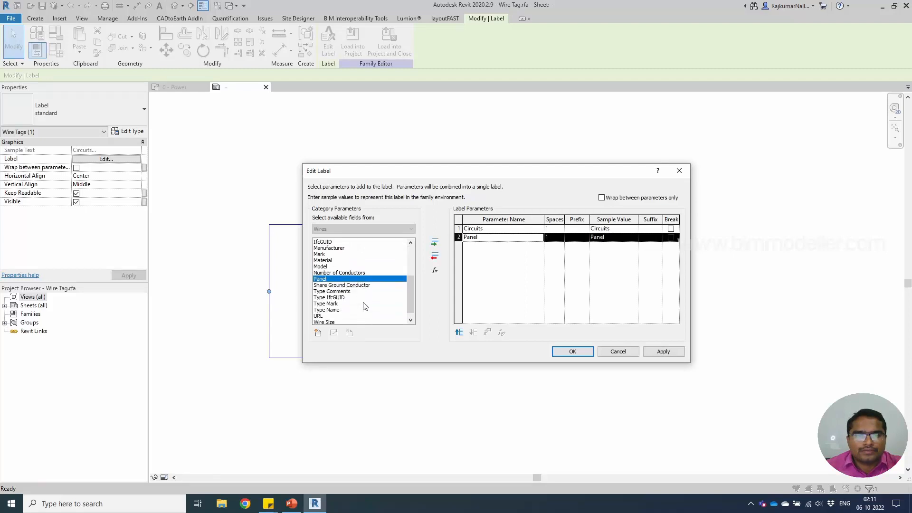
left_click(366, 298)
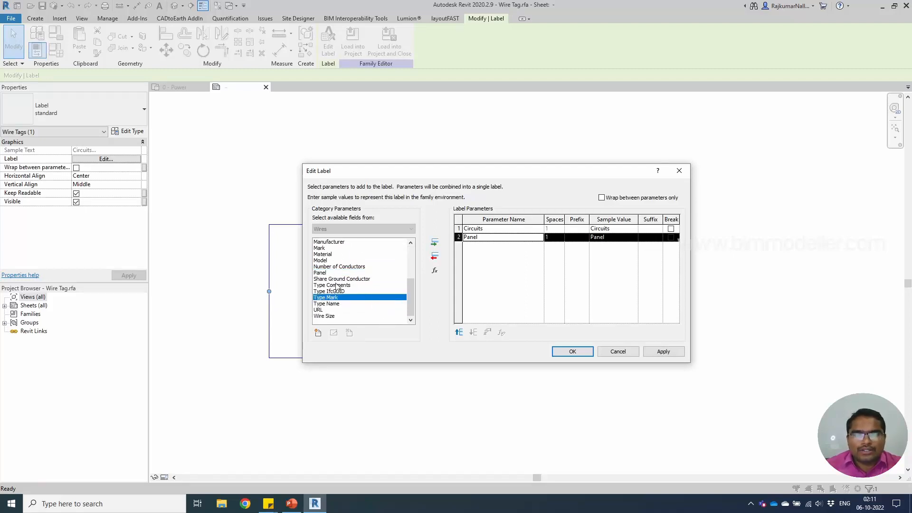
scroll(349, 280, "up", 1)
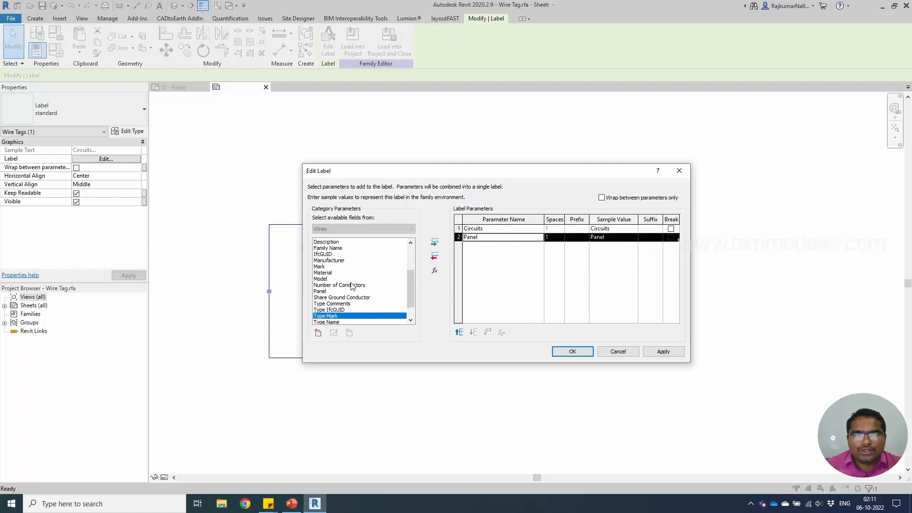
scroll(371, 301, "up", 3)
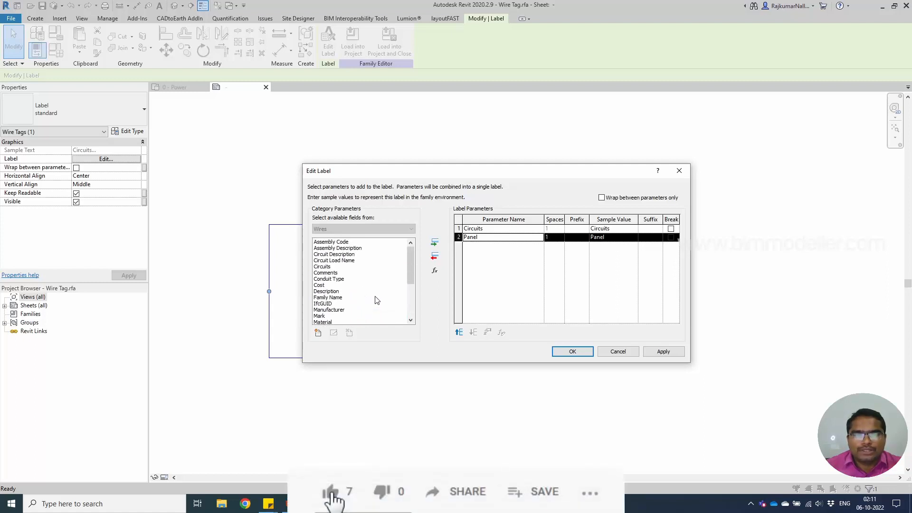
left_click(575, 352)
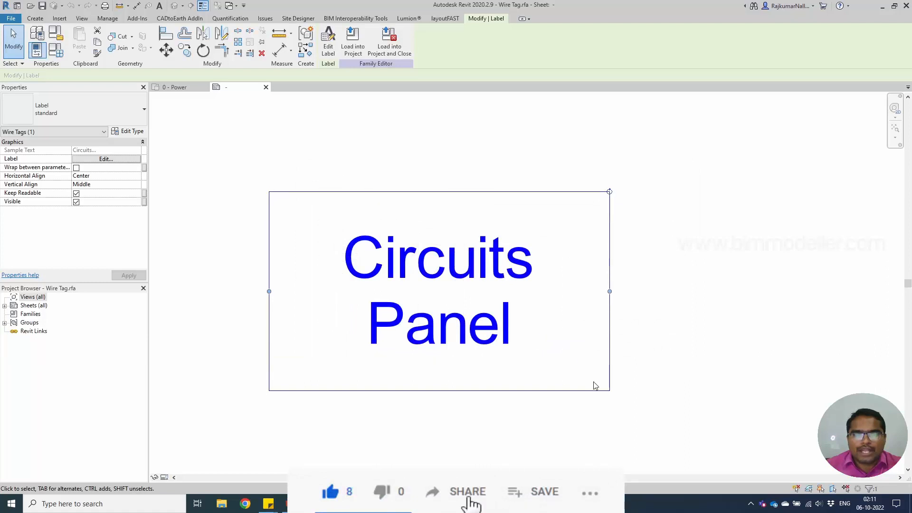
Step: Widen the label box so Circuits and Panel fit on one line, and load the tag family back into the project
left_click_drag(610, 291, 698, 291)
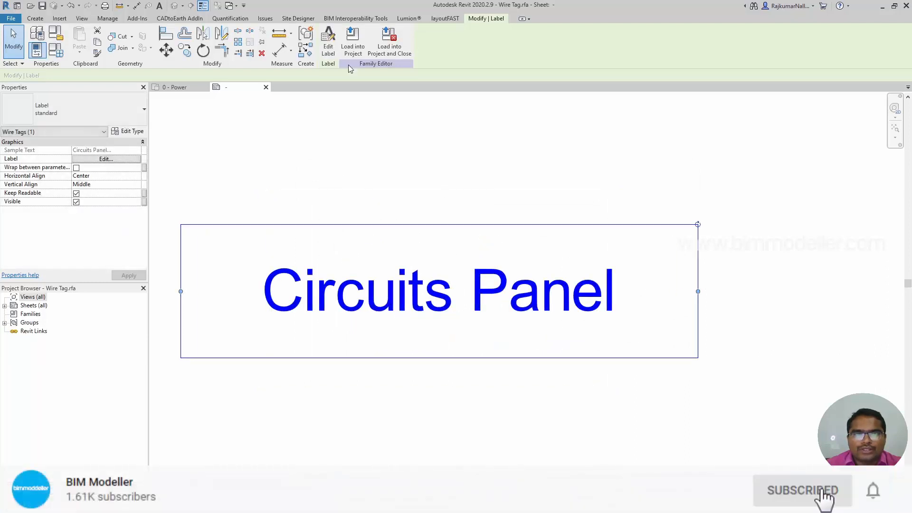
left_click(352, 47)
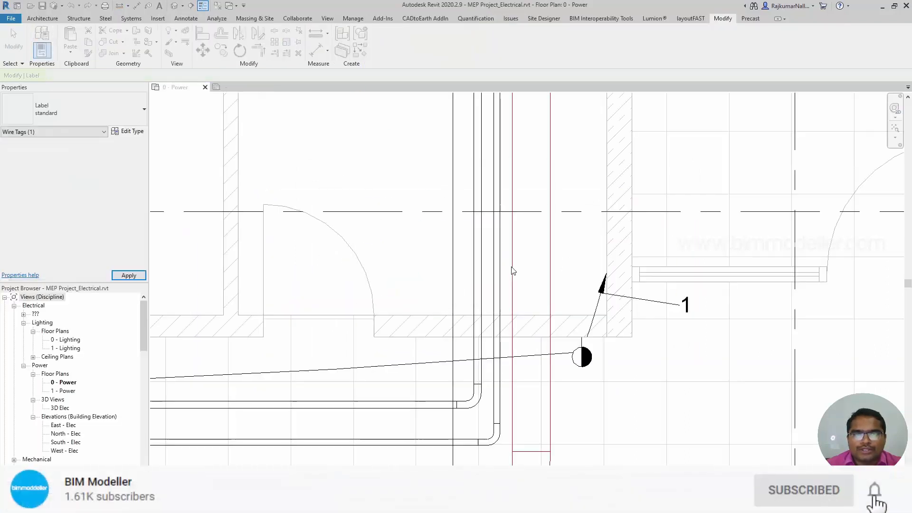
left_click(534, 225)
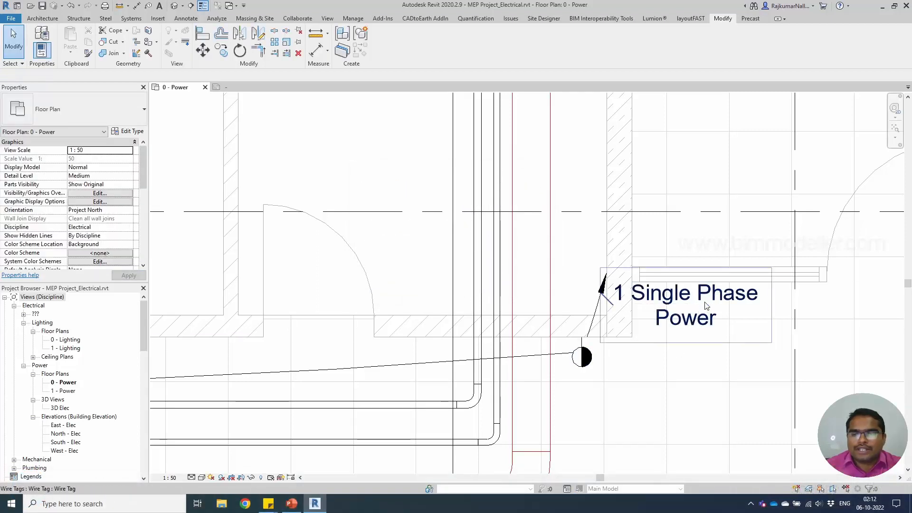
Step: Move the wire tag near Stair 94 up beside the wall, clear of the home run arrow, and clear the selection
scroll(705, 308, "down", 3)
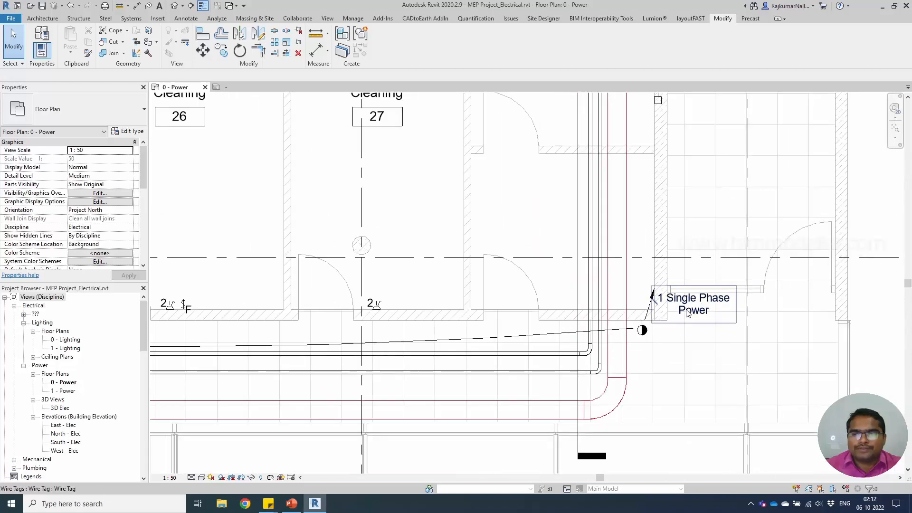
left_click(695, 322)
mouse_move(695, 322)
left_mouse_down()
mouse_move(707, 293)
mouse_move(660, 276)
left_mouse_up()
left_click(676, 311)
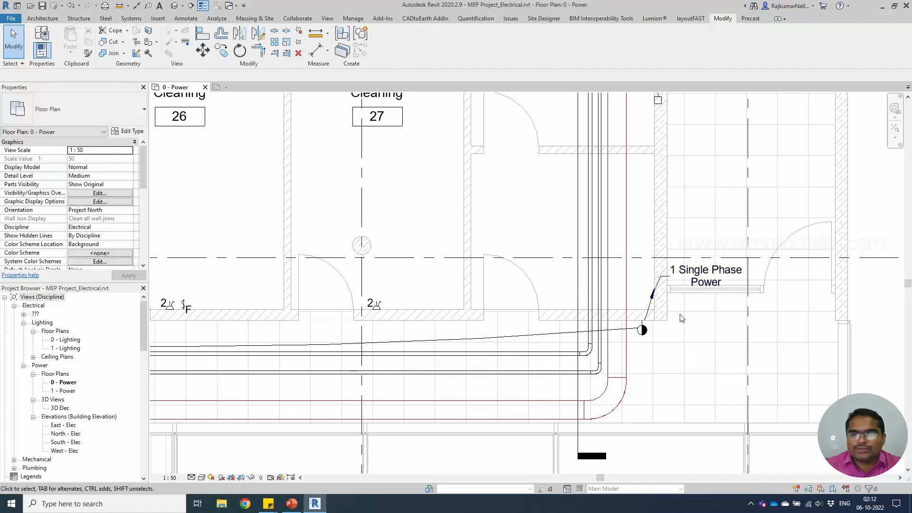
Step: Examine the receptacle wiring along the corridor and the home run tag near Stair 94
scroll(670, 329, "down", 3)
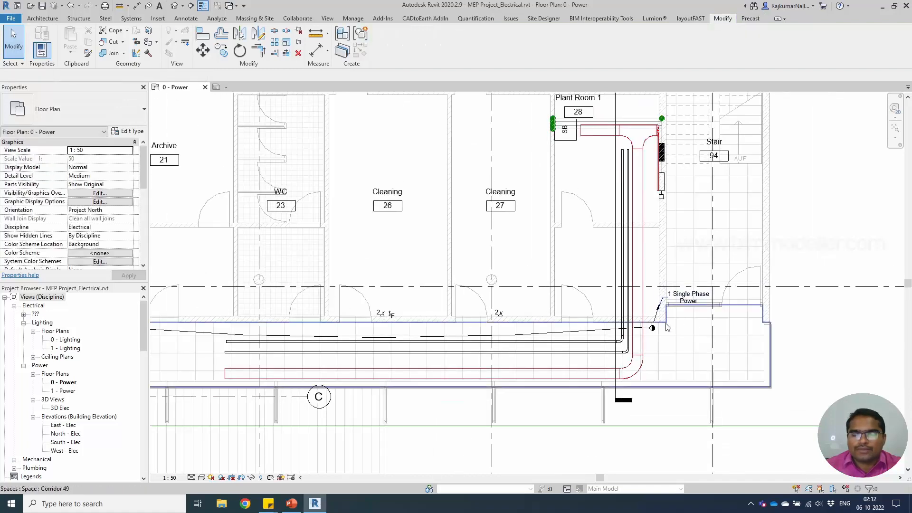
middle_click_drag(527, 372, 616, 376)
scroll(616, 377, "down", 3)
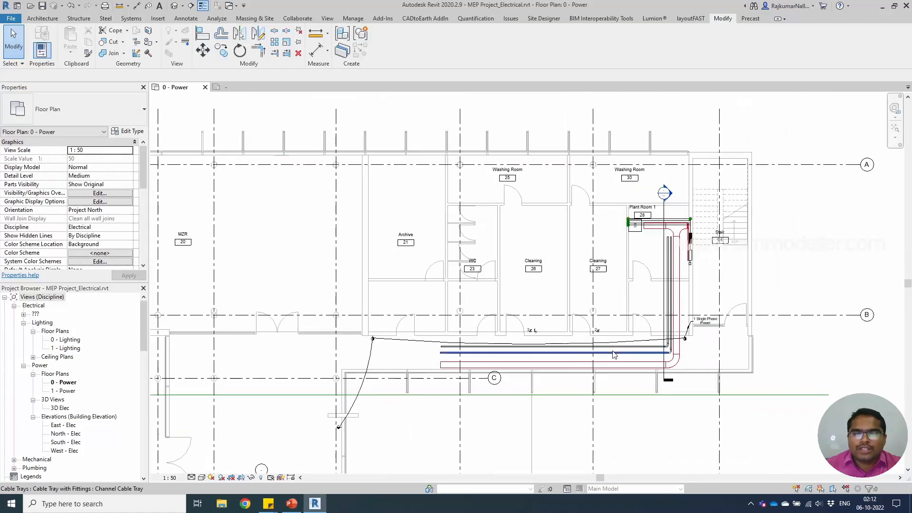
middle_click_drag(535, 391, 540, 325)
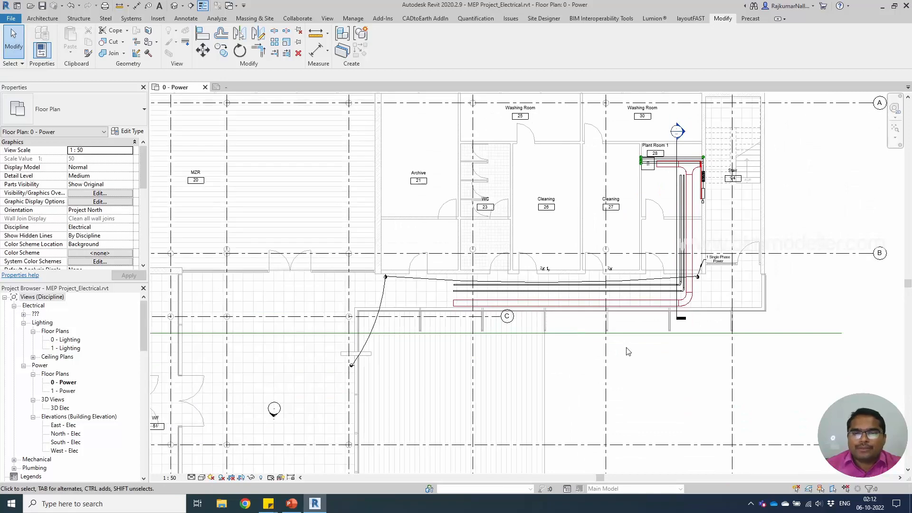
scroll(698, 271, "up", 2)
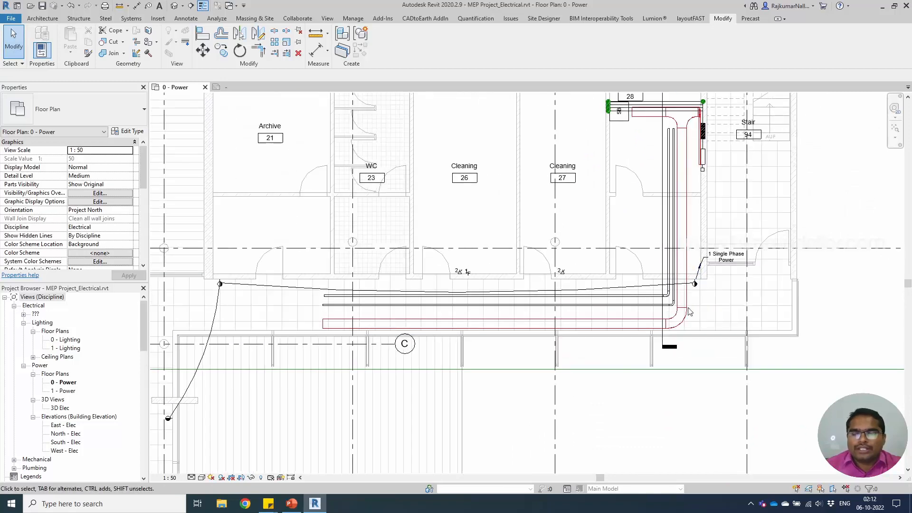
scroll(611, 323, "down", 3)
scroll(703, 273, "up", 2)
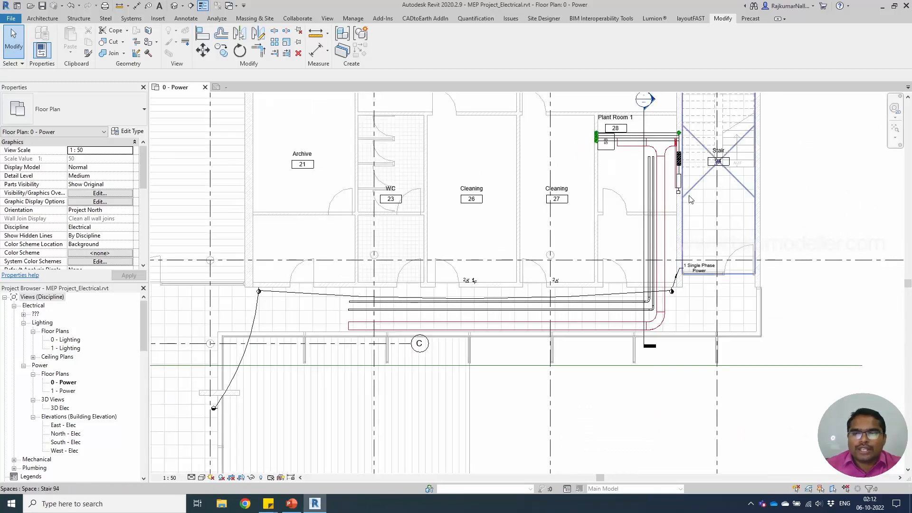
scroll(712, 278, "up", 2)
left_click(694, 269)
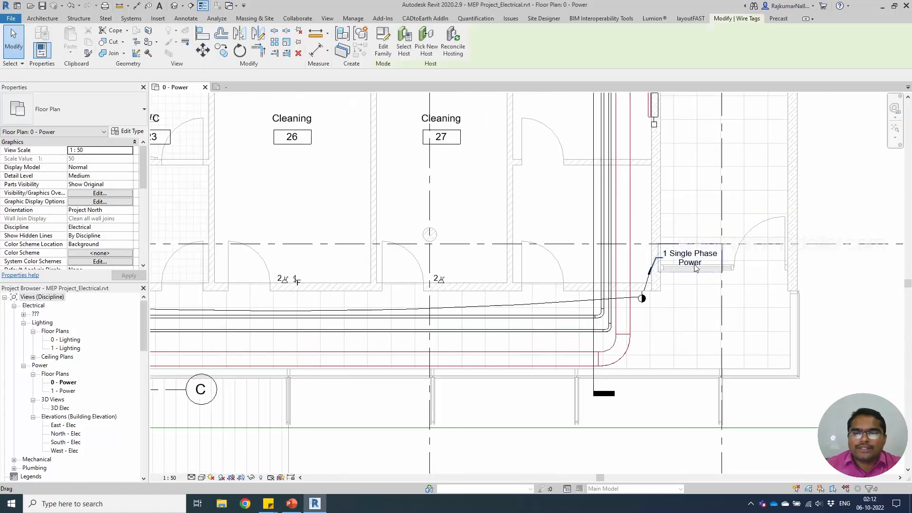
left_click(688, 295)
scroll(689, 295, "down", 5)
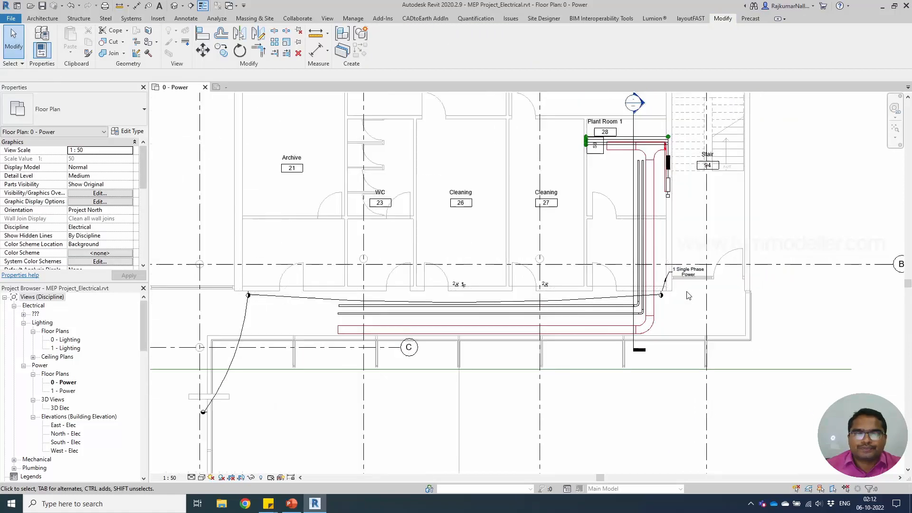
Step: Create a power circuit from the two twin switched socket outlets in Cleaning rooms 26 and 27
scroll(579, 285, "up", 6)
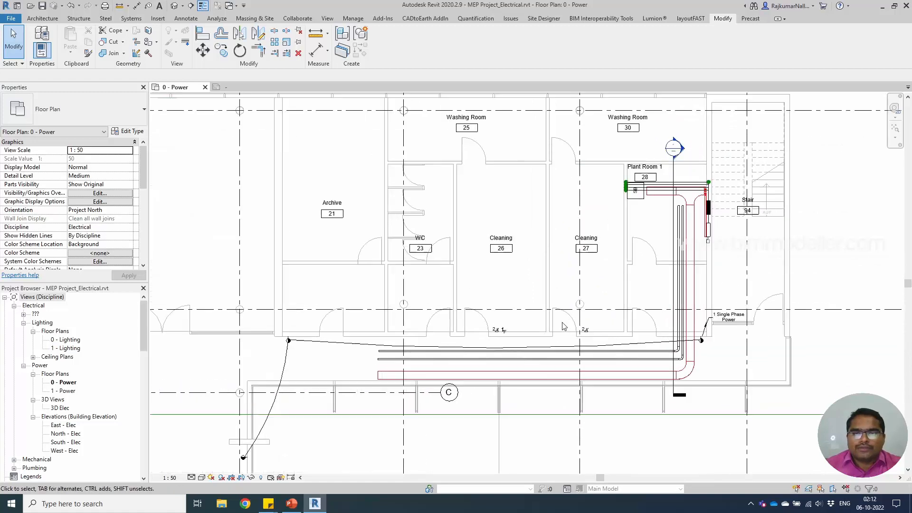
left_click(591, 330)
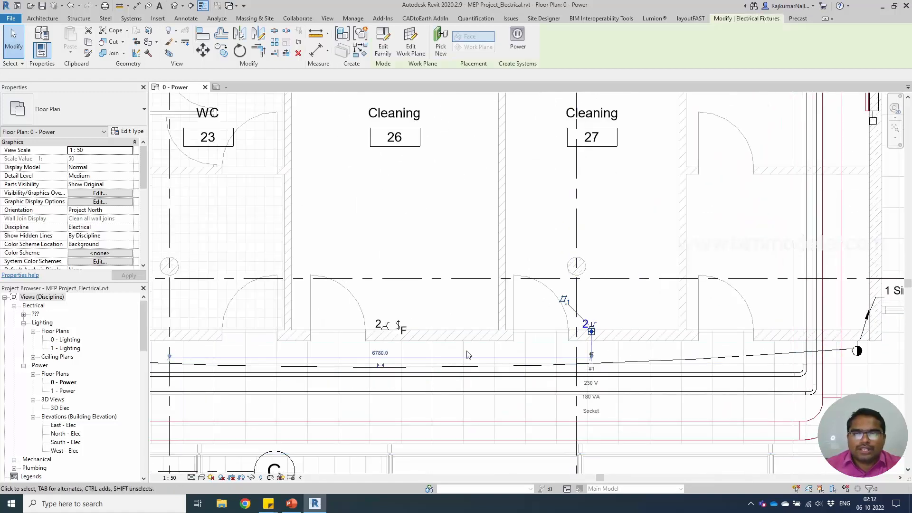
left_click(387, 328, "ctrl")
middle_click_drag(562, 312, 481, 393)
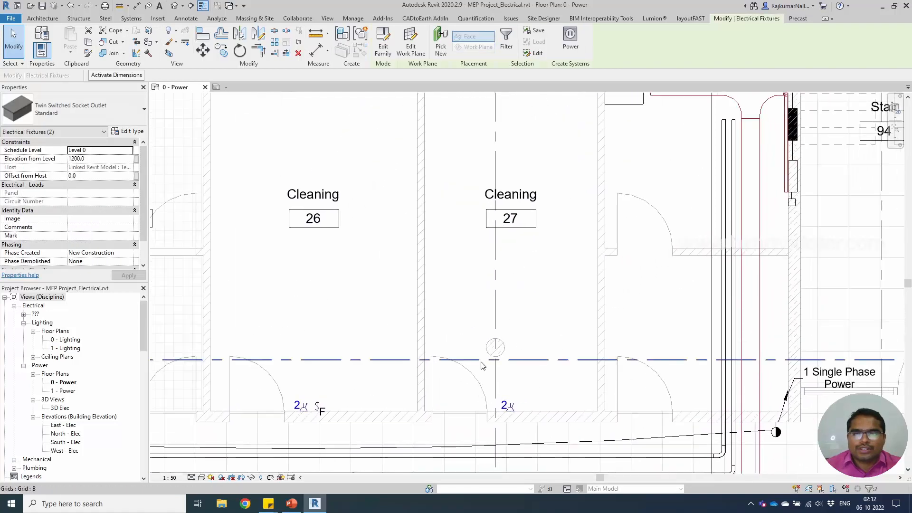
scroll(484, 387, "down", 2)
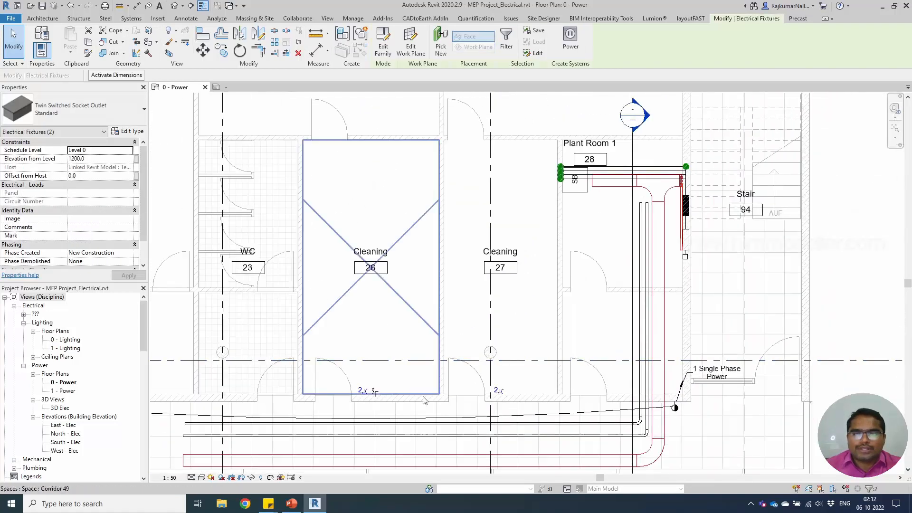
left_click(570, 38)
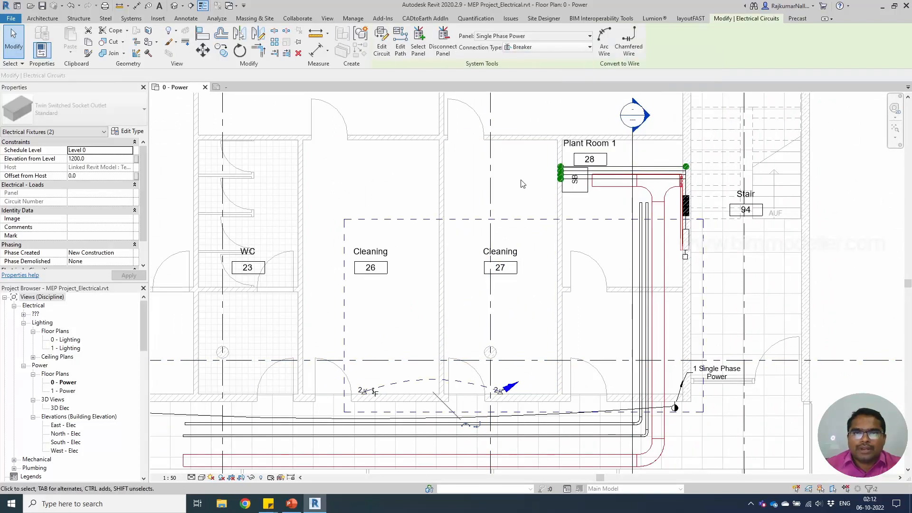
Step: Keep the socket circuit of Cleaning rooms 26 and 27 on the Single Phase Power panel and convert it to arc wires
left_click(495, 37)
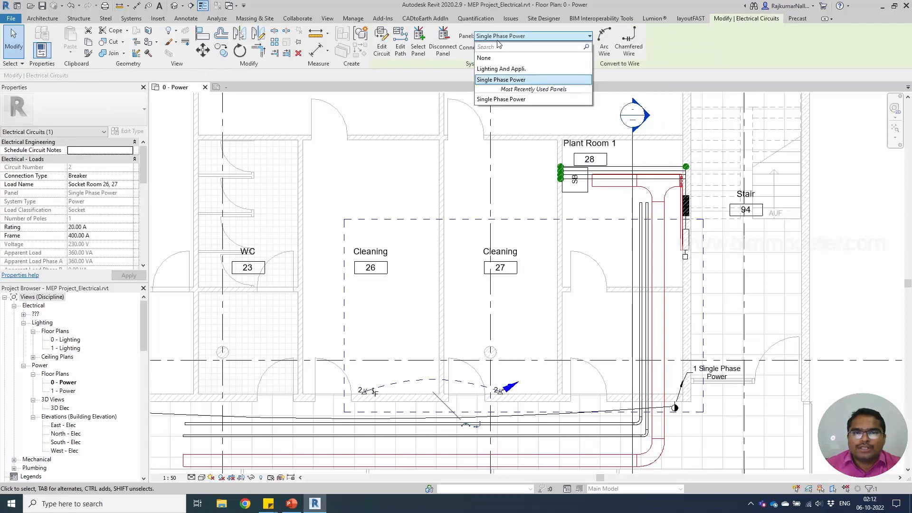
left_click(497, 40)
left_click(497, 40)
left_click(480, 7)
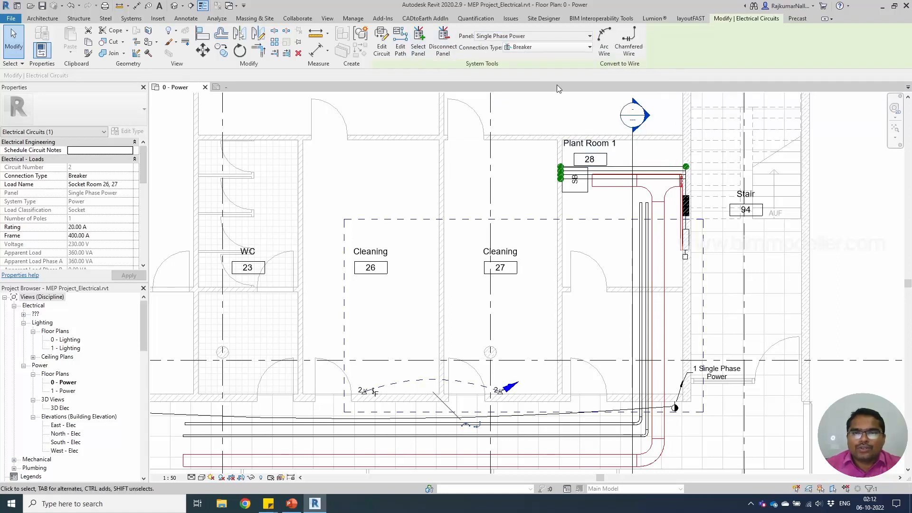
left_click(604, 38)
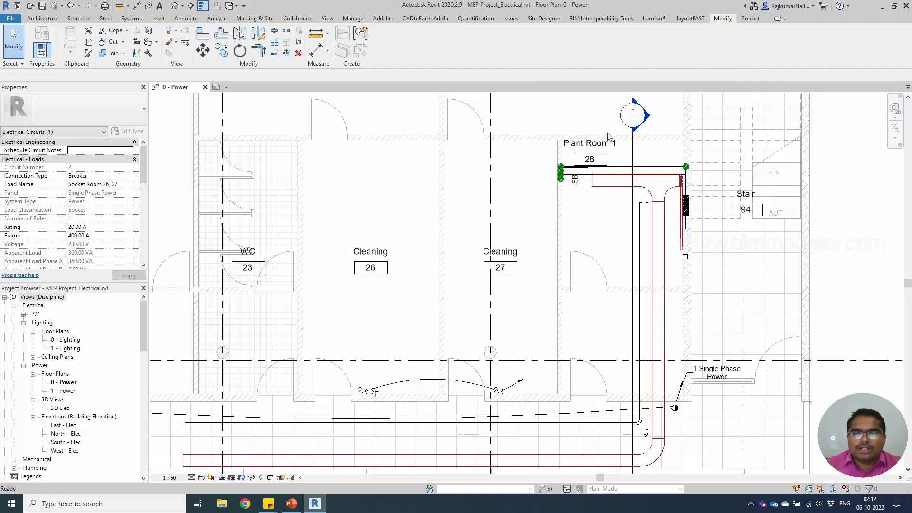
scroll(572, 371, "up", 2)
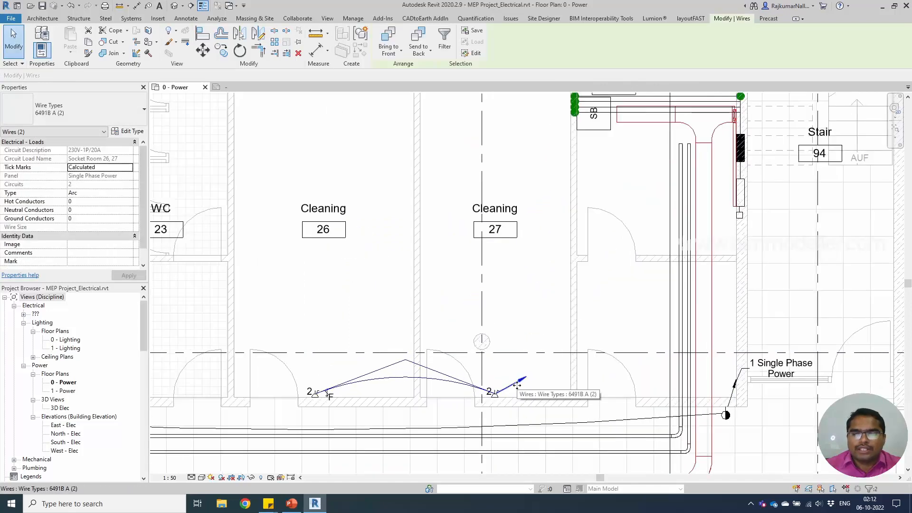
left_click(756, 310)
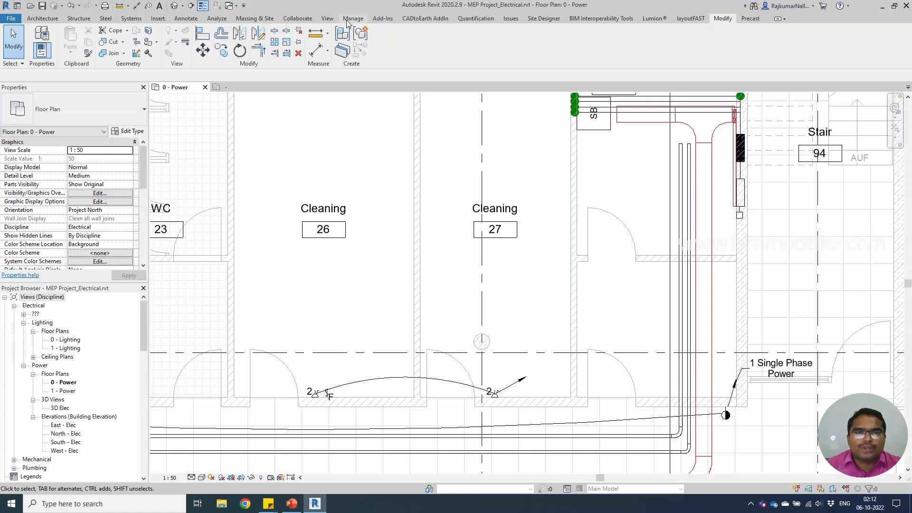
Step: Tag the home run wire of the socket circuit in Cleaning room 27 by category
left_click(190, 20)
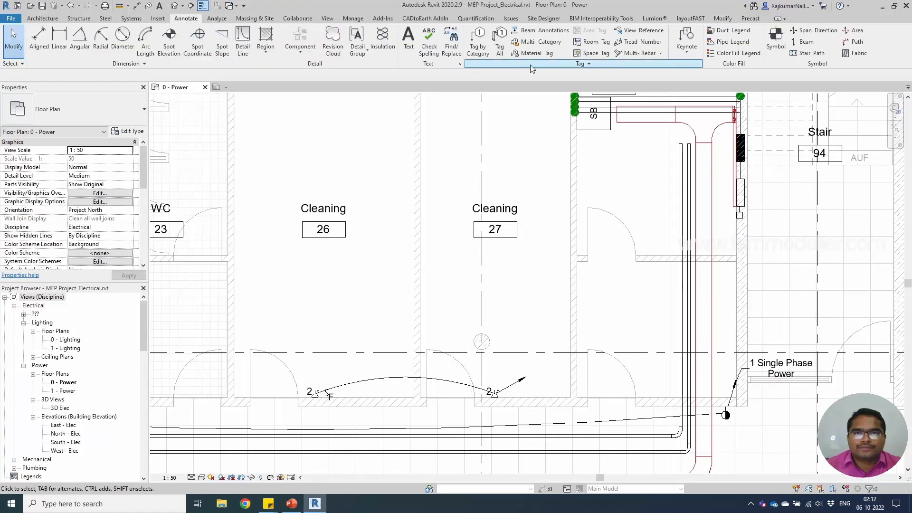
left_click(478, 46)
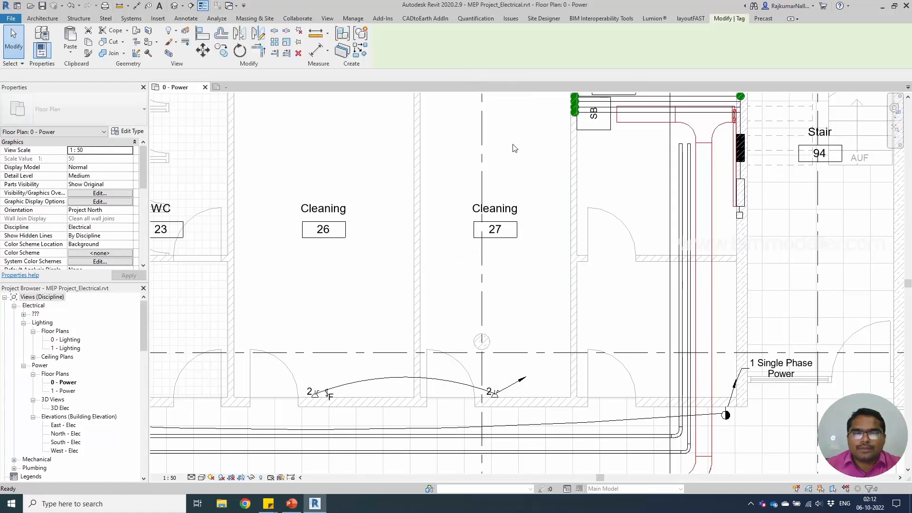
left_click(522, 382)
key("Escape")
key("Escape")
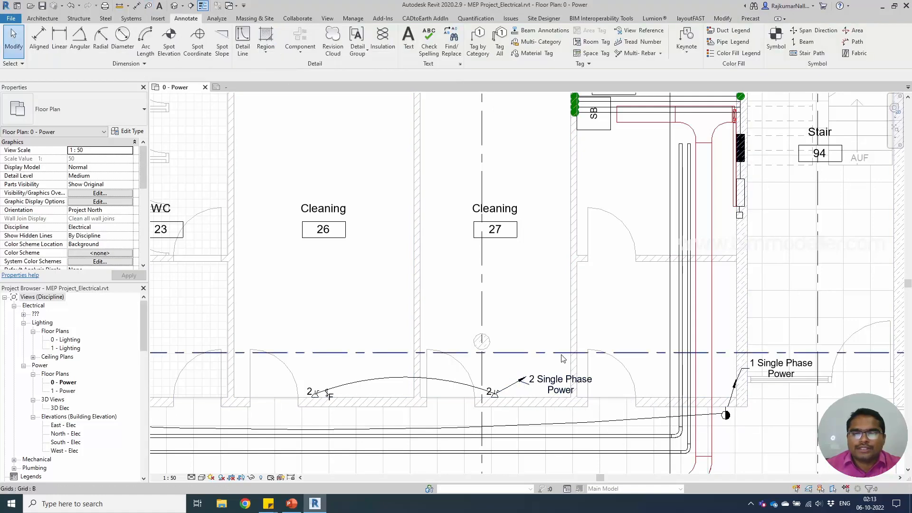
Step: Move the home run tag in Cleaning room 27 away from the arrow, past the room's side wall, with a straight horizontal leader
scroll(551, 392, "up", 3)
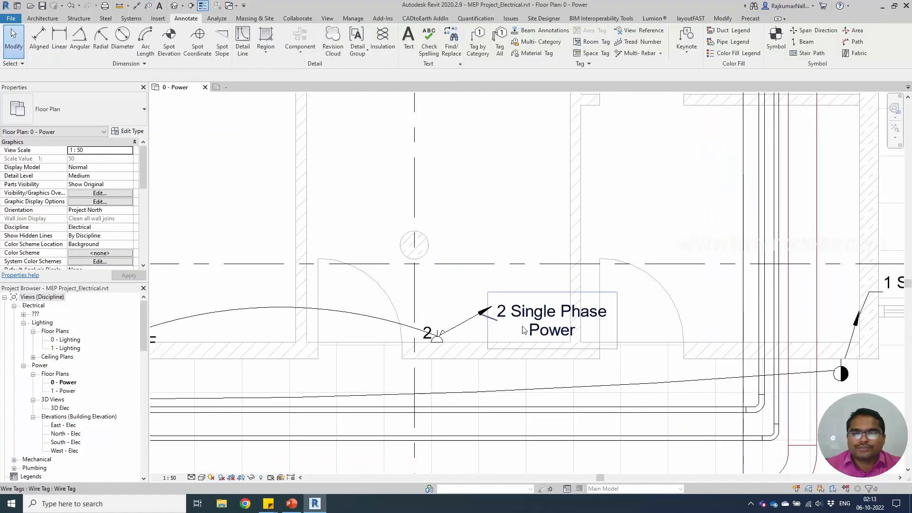
left_click(536, 328)
left_click_drag(536, 328, 599, 321)
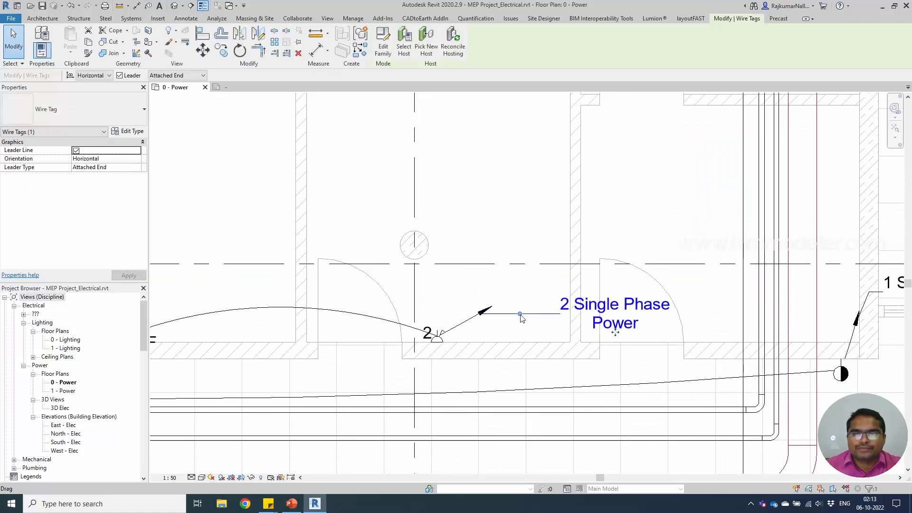
key("Escape")
scroll(523, 321, "down", 2)
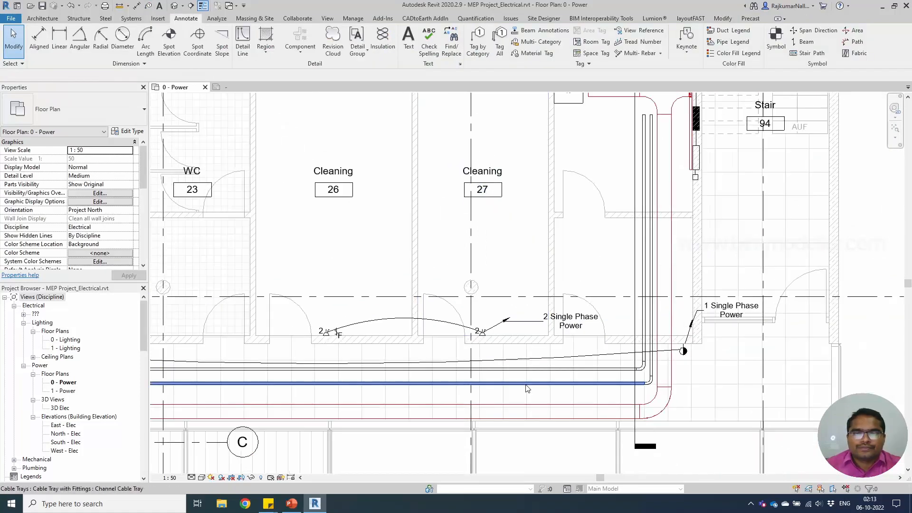
Step: Create a power circuit from the motorized door switch in Cleaning room 26 and reassign it to the Lighting And Appli. panel
scroll(347, 327, "up", 2)
left_click(338, 332)
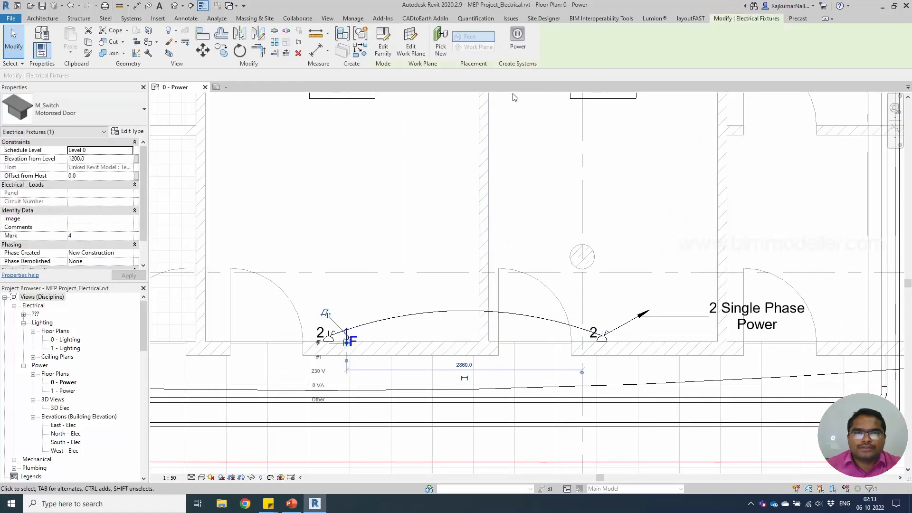
left_click(518, 38)
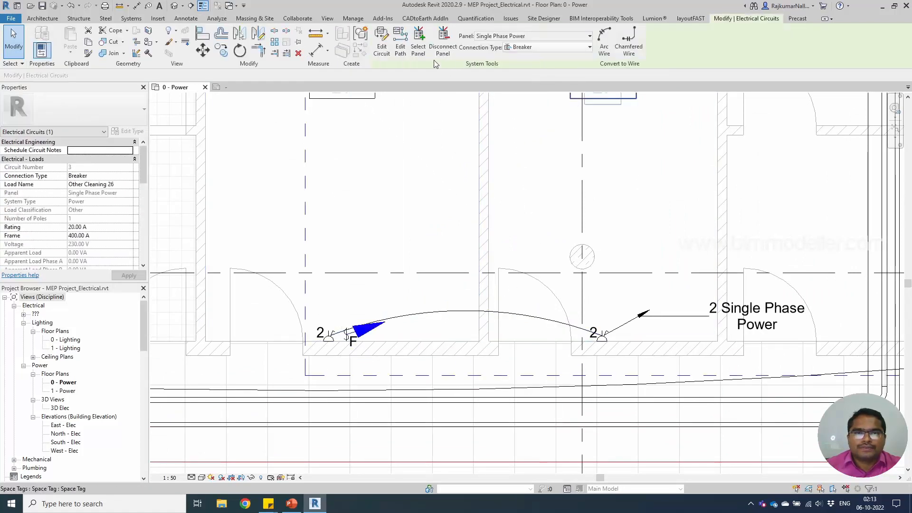
left_click(444, 49)
scroll(578, 190, "down", 2)
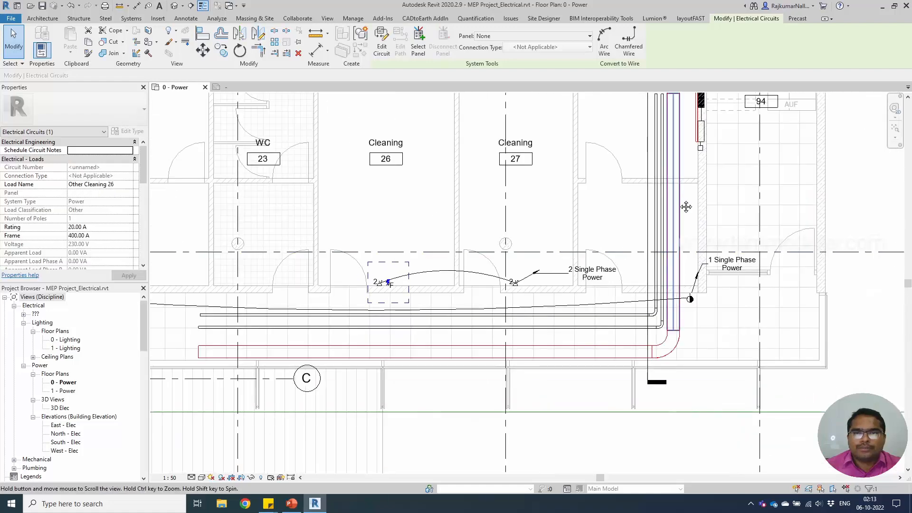
scroll(662, 290, "up", 1)
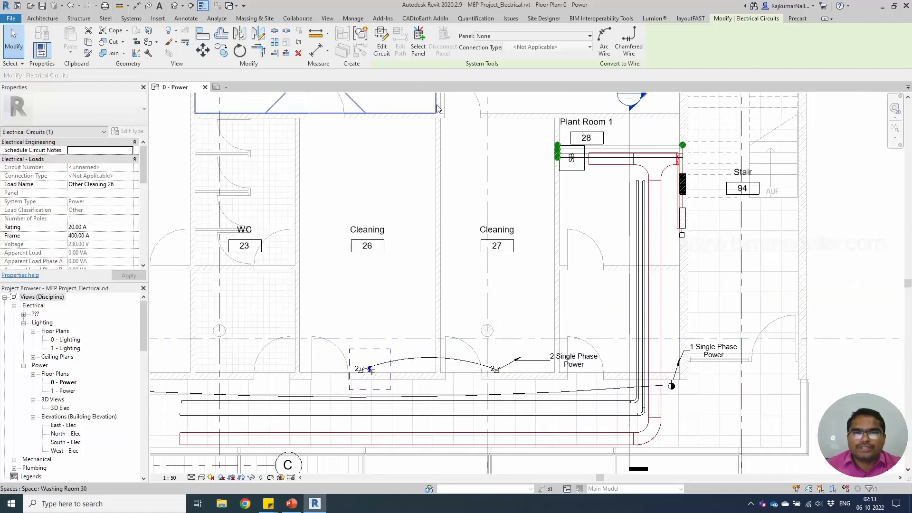
left_click(491, 36)
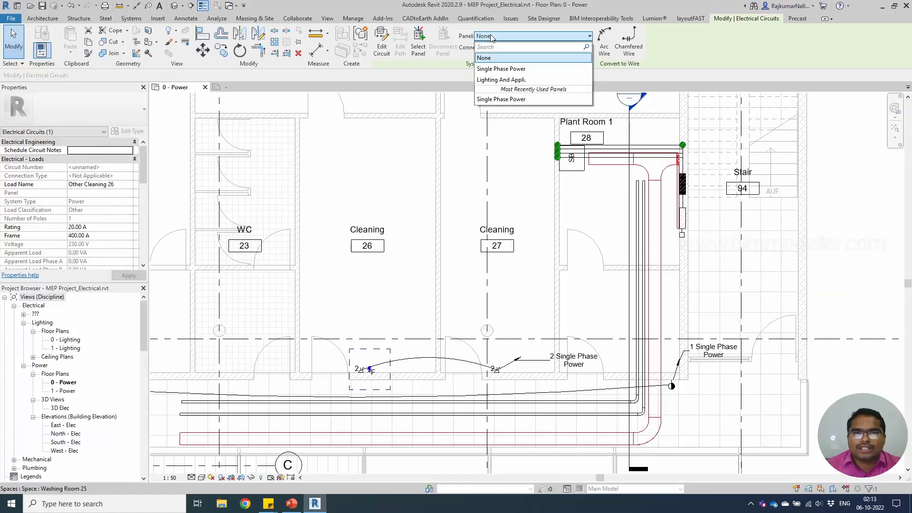
left_click(501, 80)
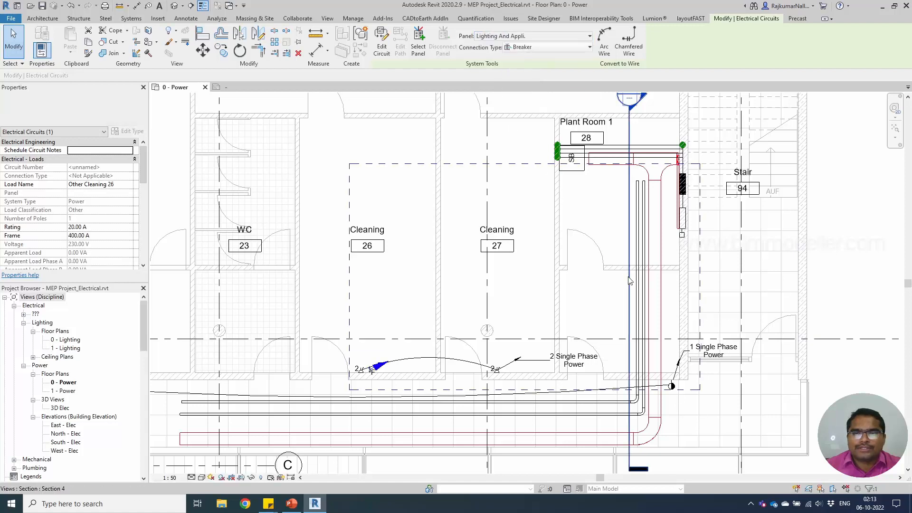
Step: Convert the door switch circuit to an arc wire and reshape its home run to curve up into Cleaning room 26
left_click(600, 48)
left_click(368, 367)
scroll(364, 368, "up", 5)
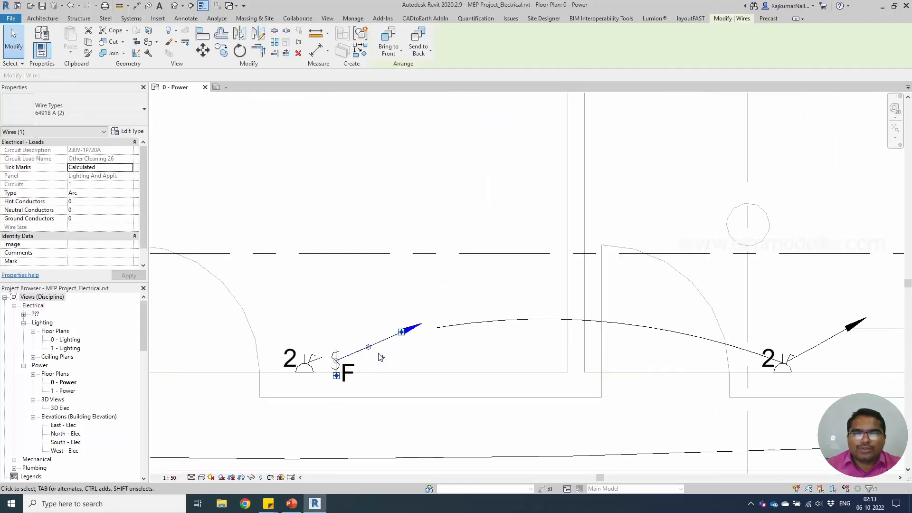
left_click_drag(401, 332, 389, 237)
left_click_drag(369, 346, 337, 286)
left_click(423, 287)
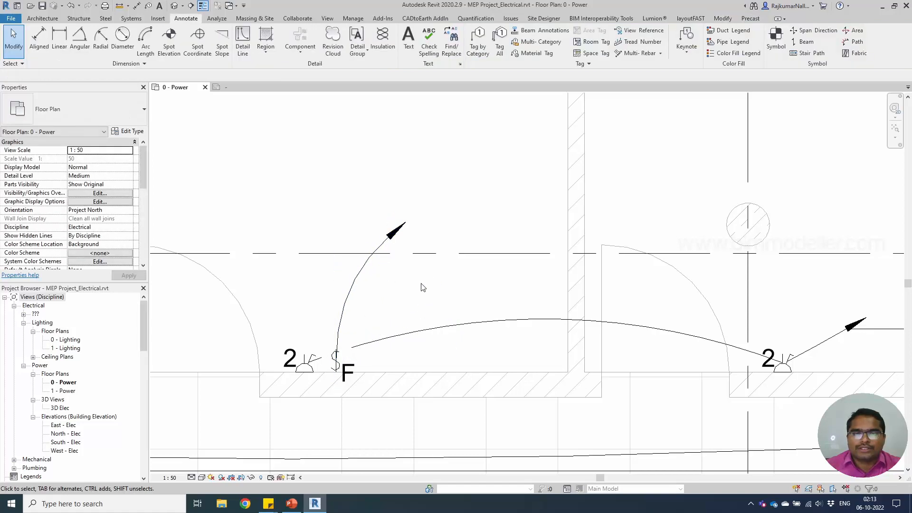
Step: Tag the door switch's home run wire in Cleaning room 26 by category
scroll(398, 293, "down", 2)
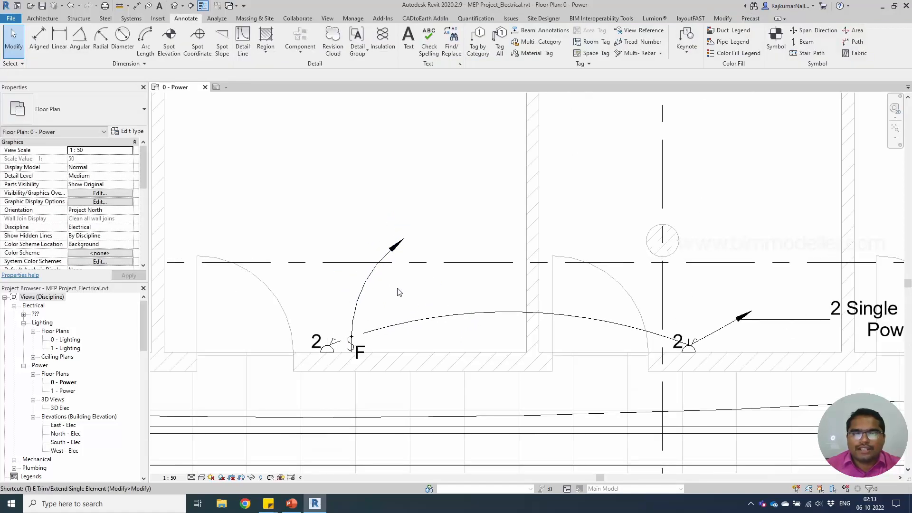
key("t")
key("g")
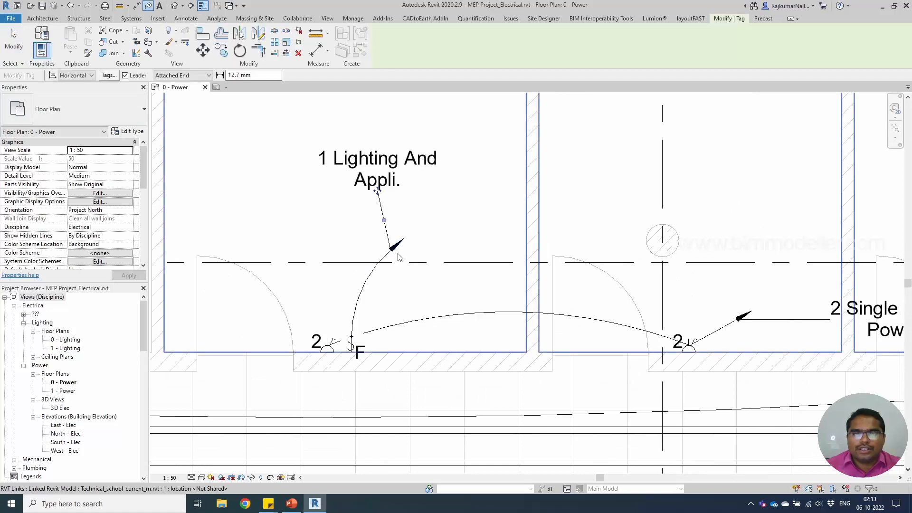
key("Escape")
key("Escape")
Step: Examine the tagged circuits and wiring in the Cleaning rooms and along the corridor from the Archive to Stair 94
scroll(412, 290, "down", 3)
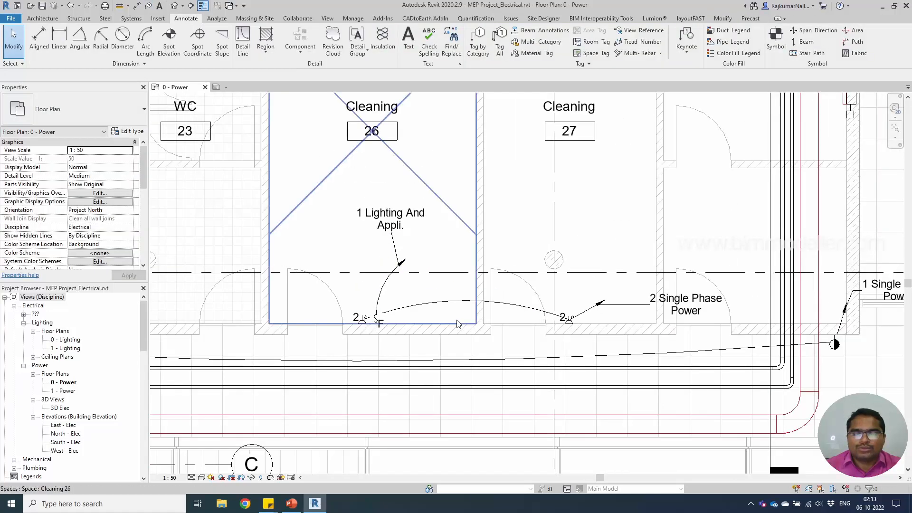
scroll(415, 359, "down", 3)
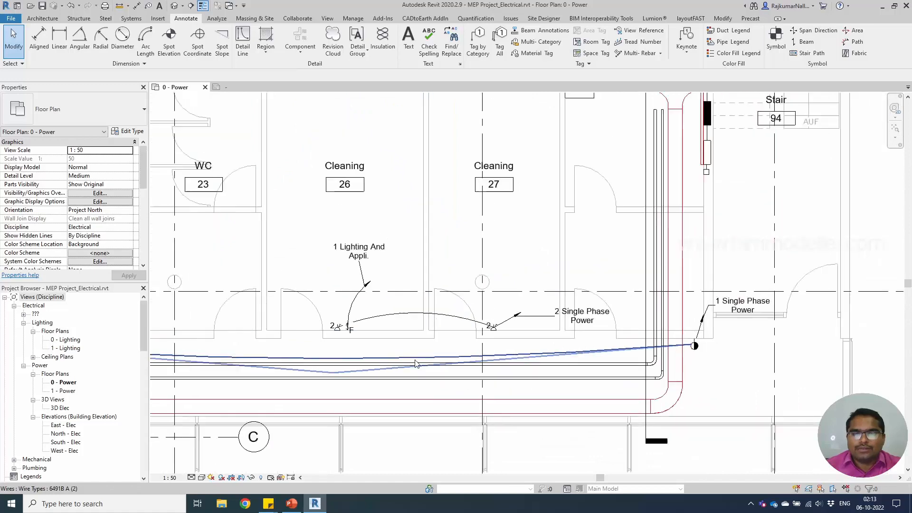
scroll(415, 365, "up", 3)
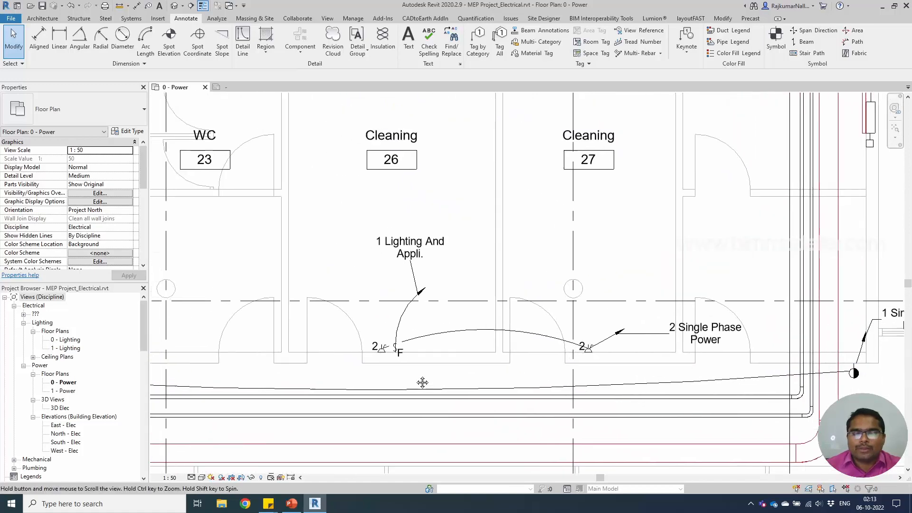
scroll(416, 382, "down", 2)
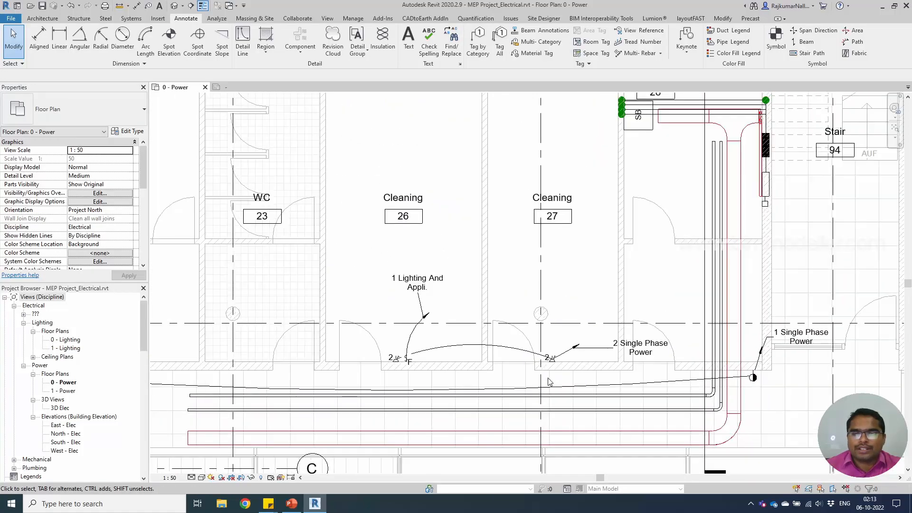
middle_click_drag(462, 389, 526, 268)
scroll(446, 371, "down", 1)
middle_click_drag(377, 316, 447, 332)
scroll(421, 319, "down", 2)
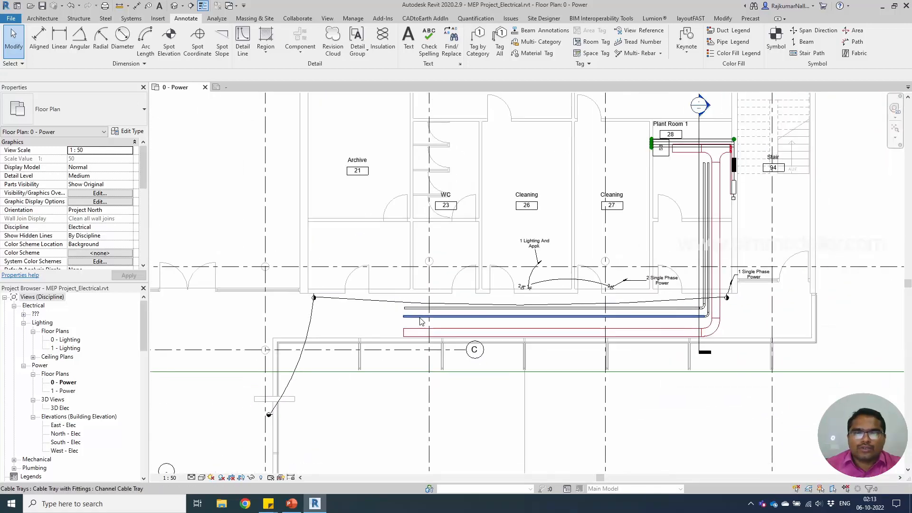
scroll(589, 311, "up", 2)
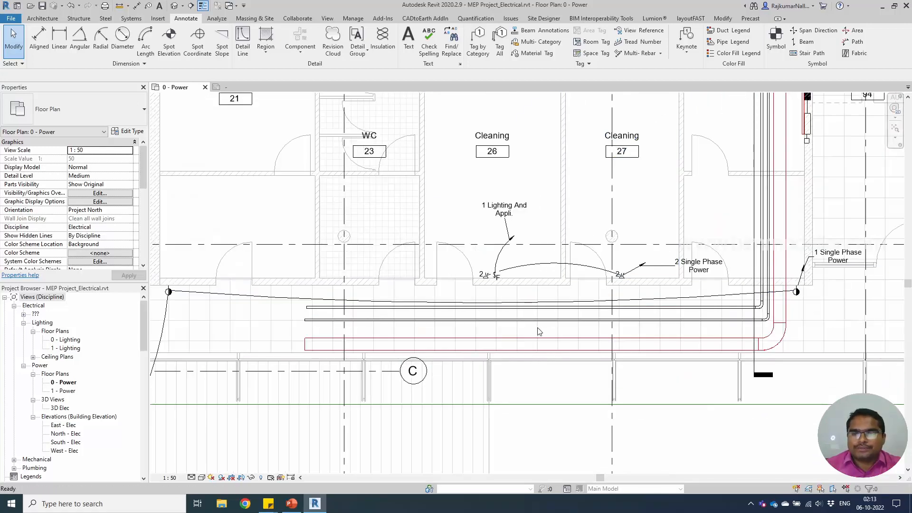